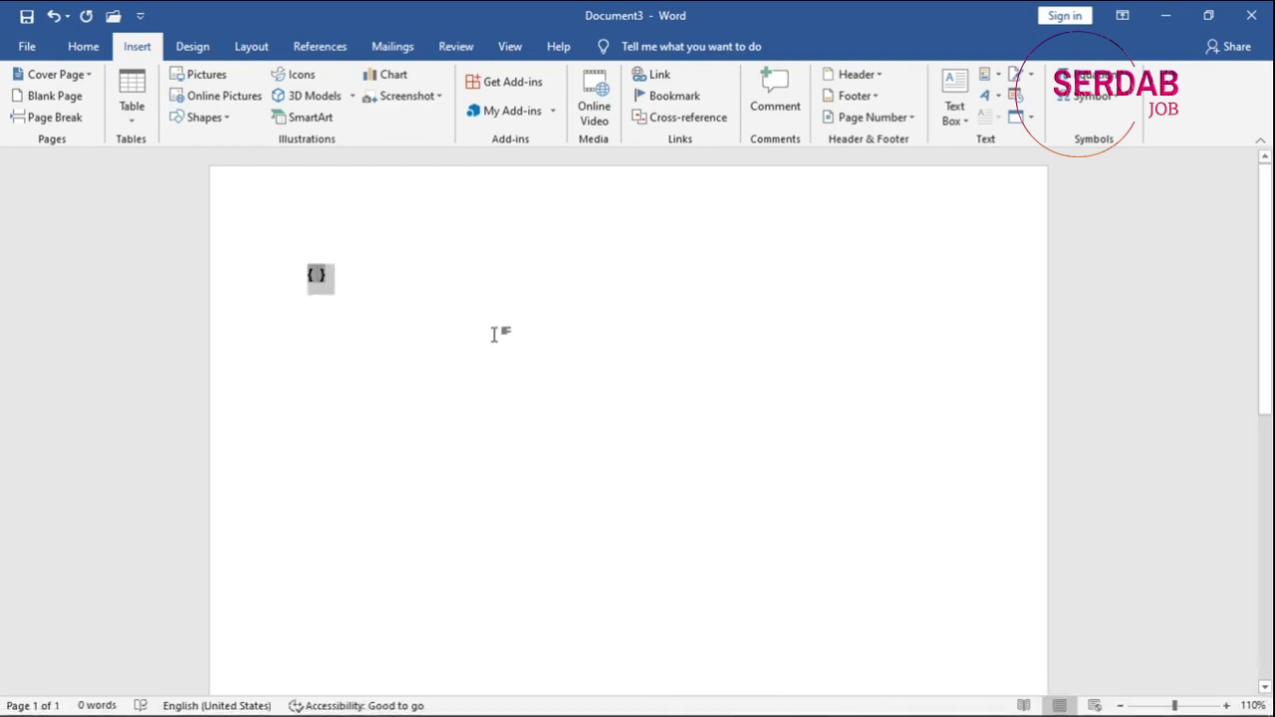
Delete the empty field braces from the page and open the SmartArt graphic chooser.
key(Delete)
click(322, 127)
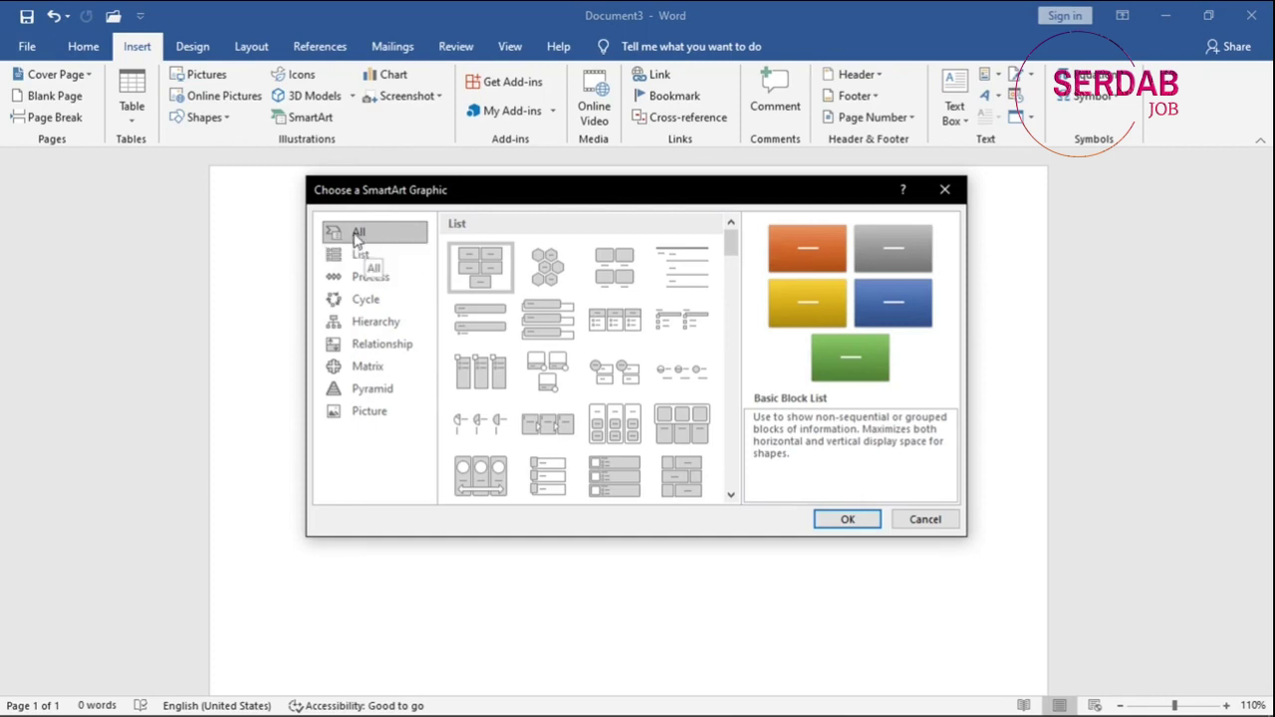
Look through the available SmartArt layouts in all categories, from List and Process to Pyramid and Picture.
scroll(568, 284, down, 10)
scroll(575, 292, down, 6)
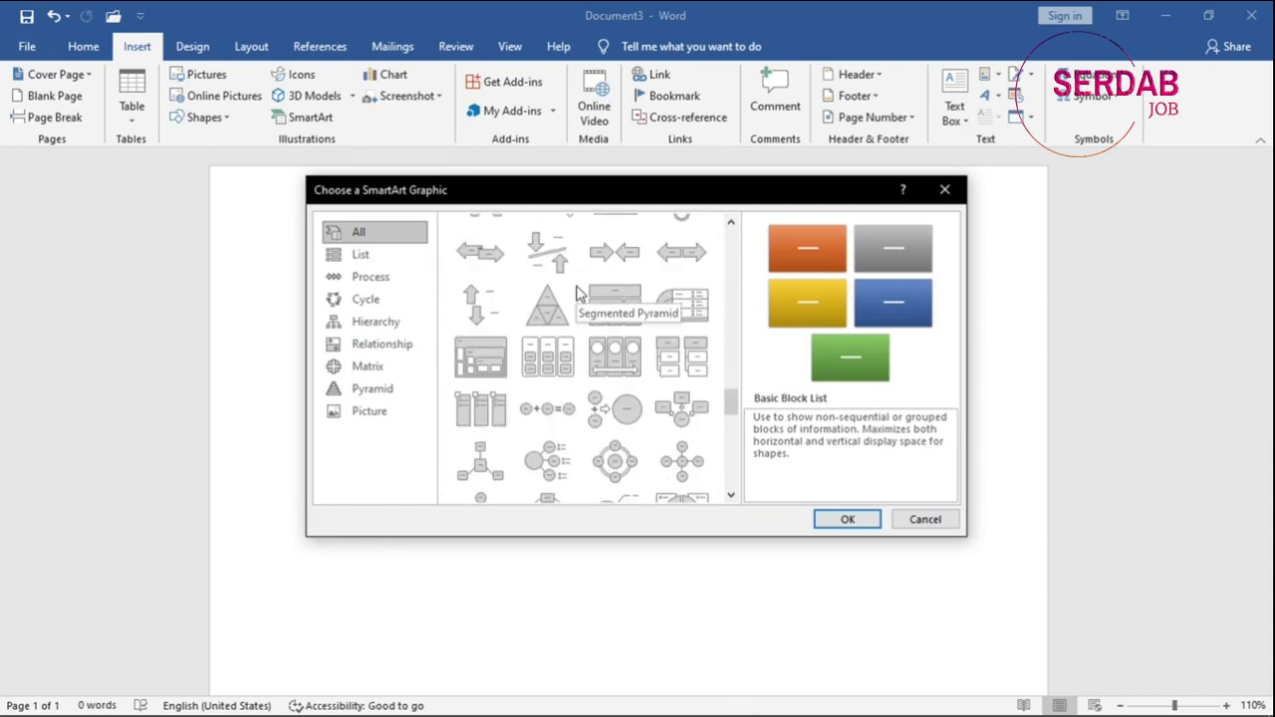
scroll(576, 292, down, 10)
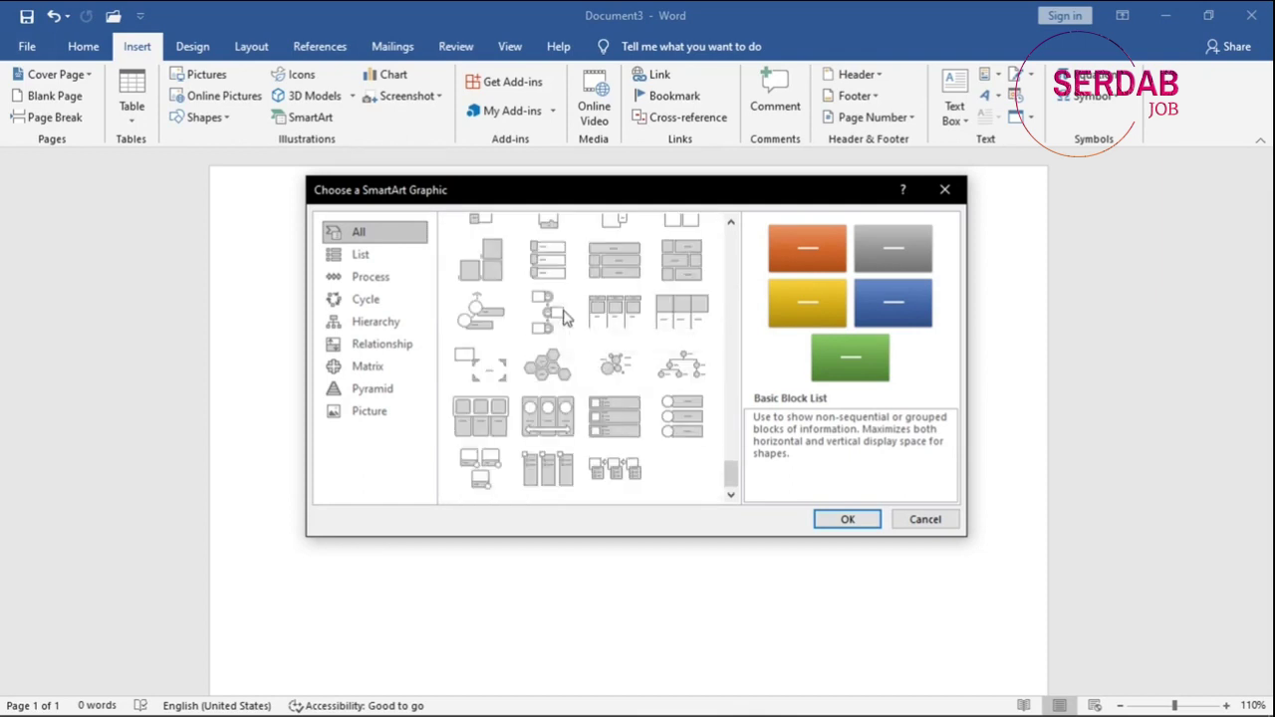
scroll(565, 316, up, 12)
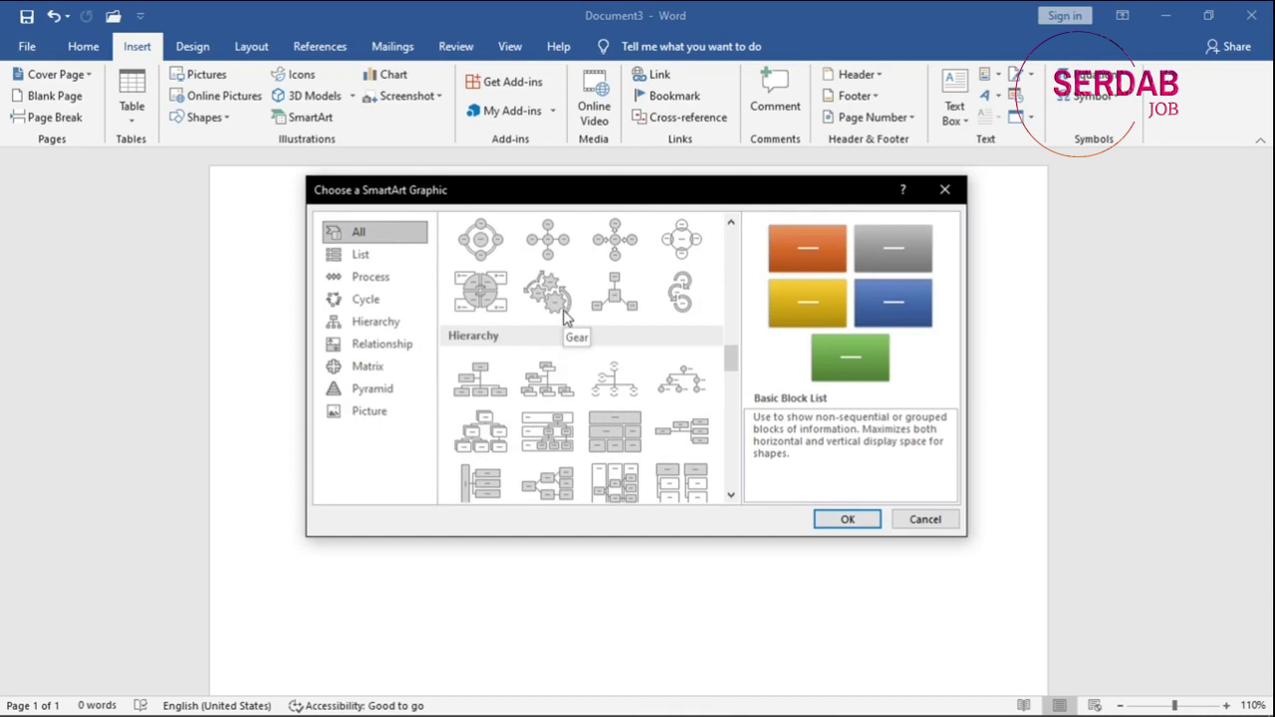
click(384, 254)
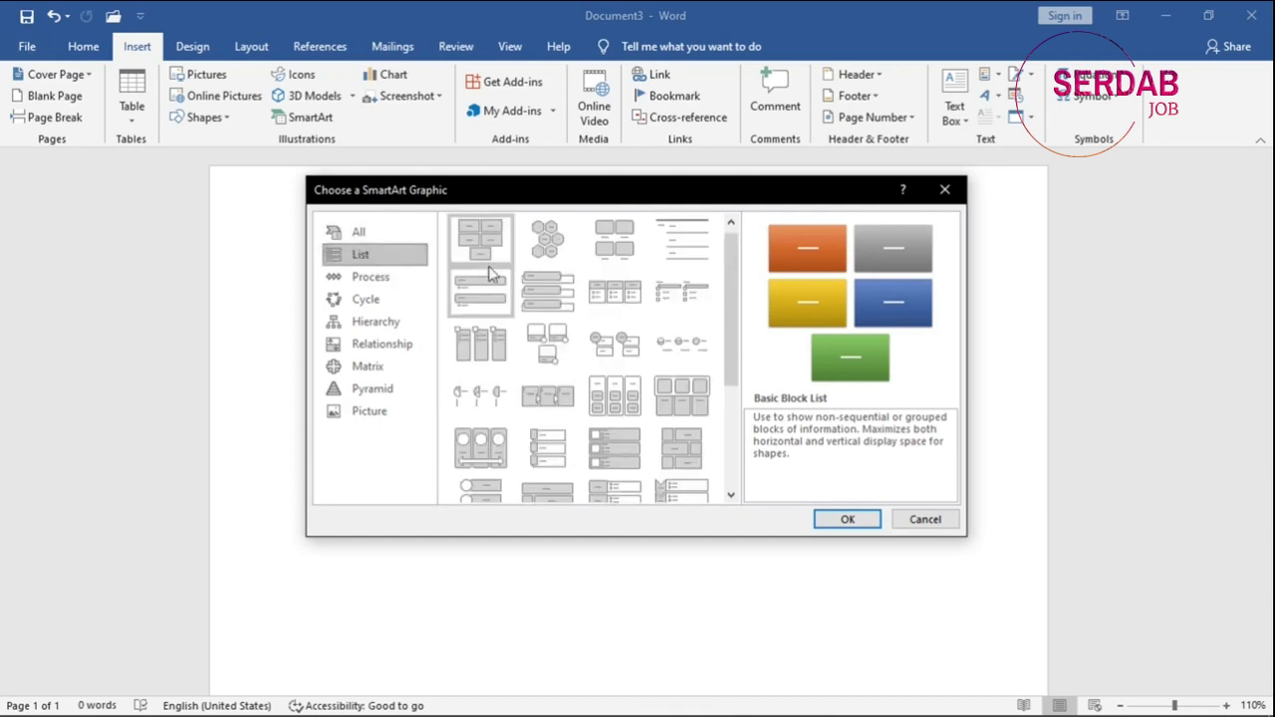
scroll(608, 347, down, 3)
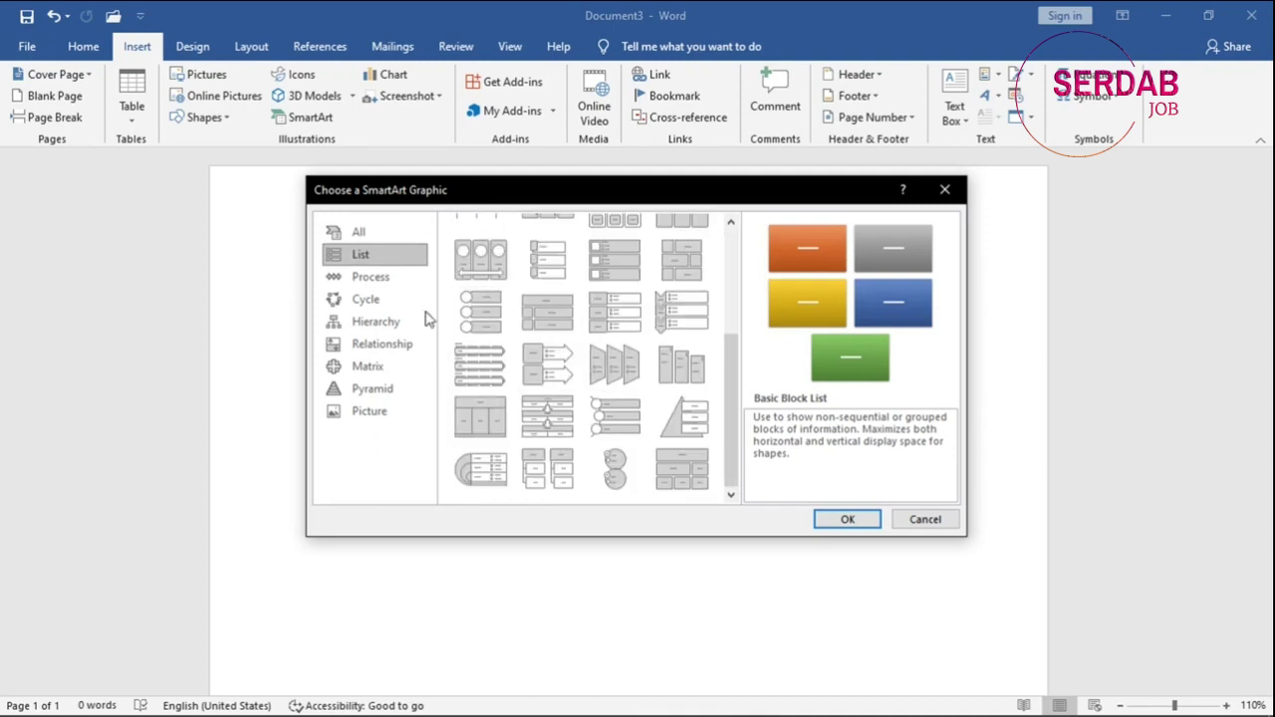
click(386, 284)
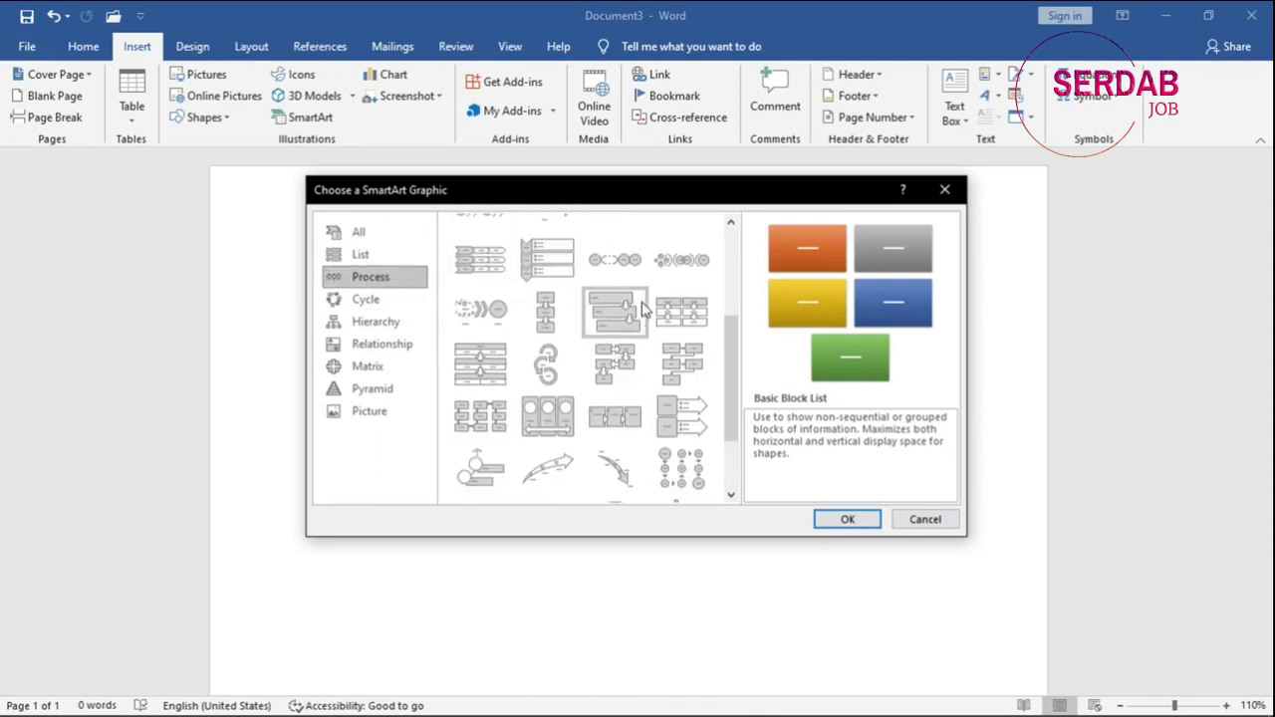
scroll(609, 418, up, 5)
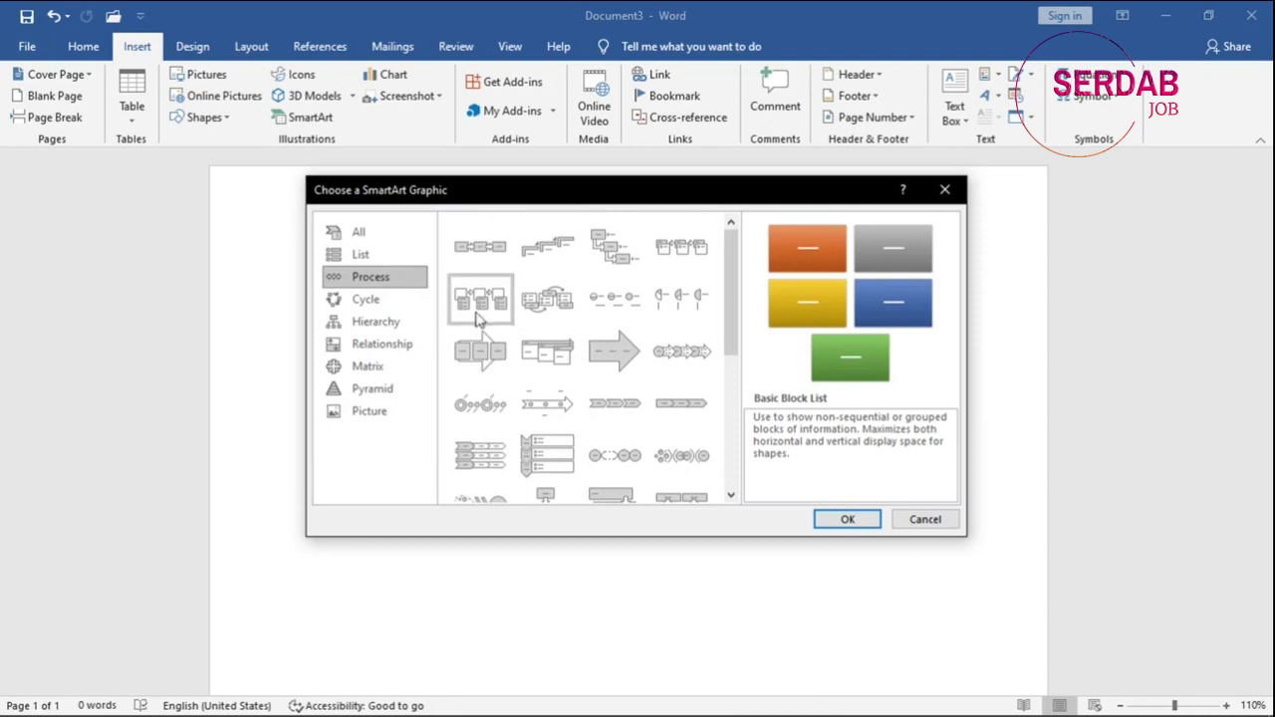
click(400, 300)
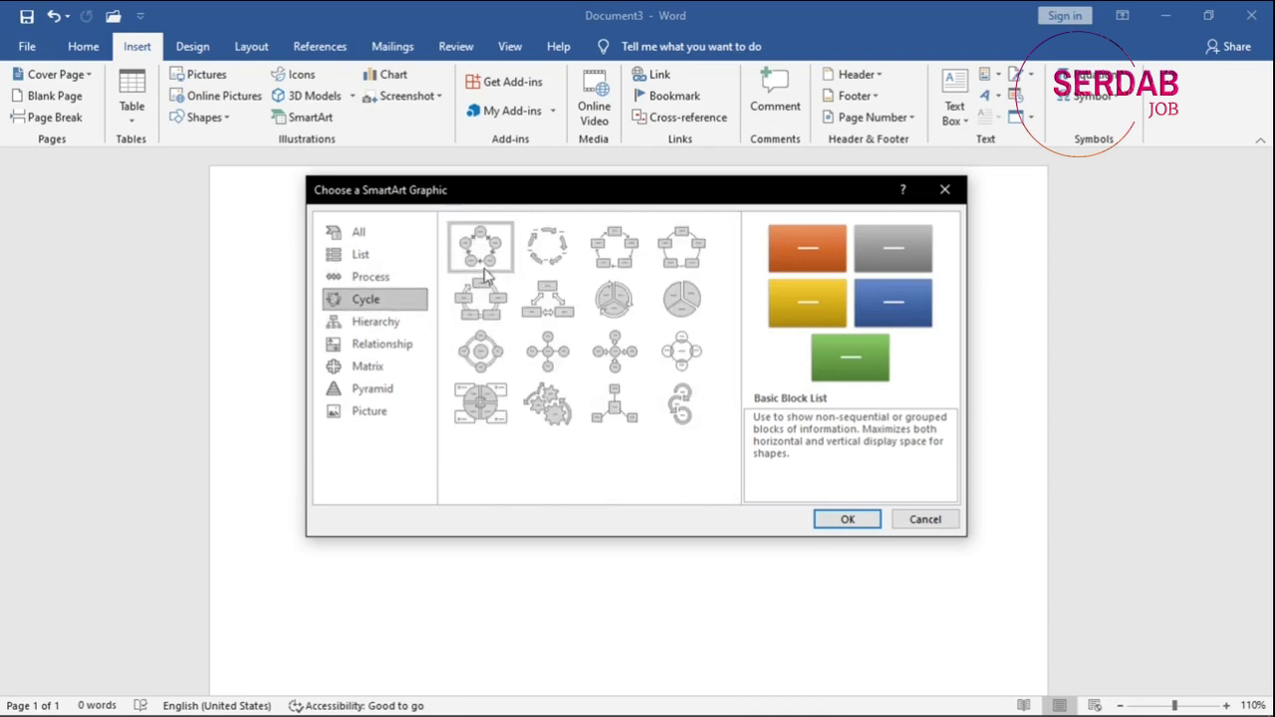
click(383, 322)
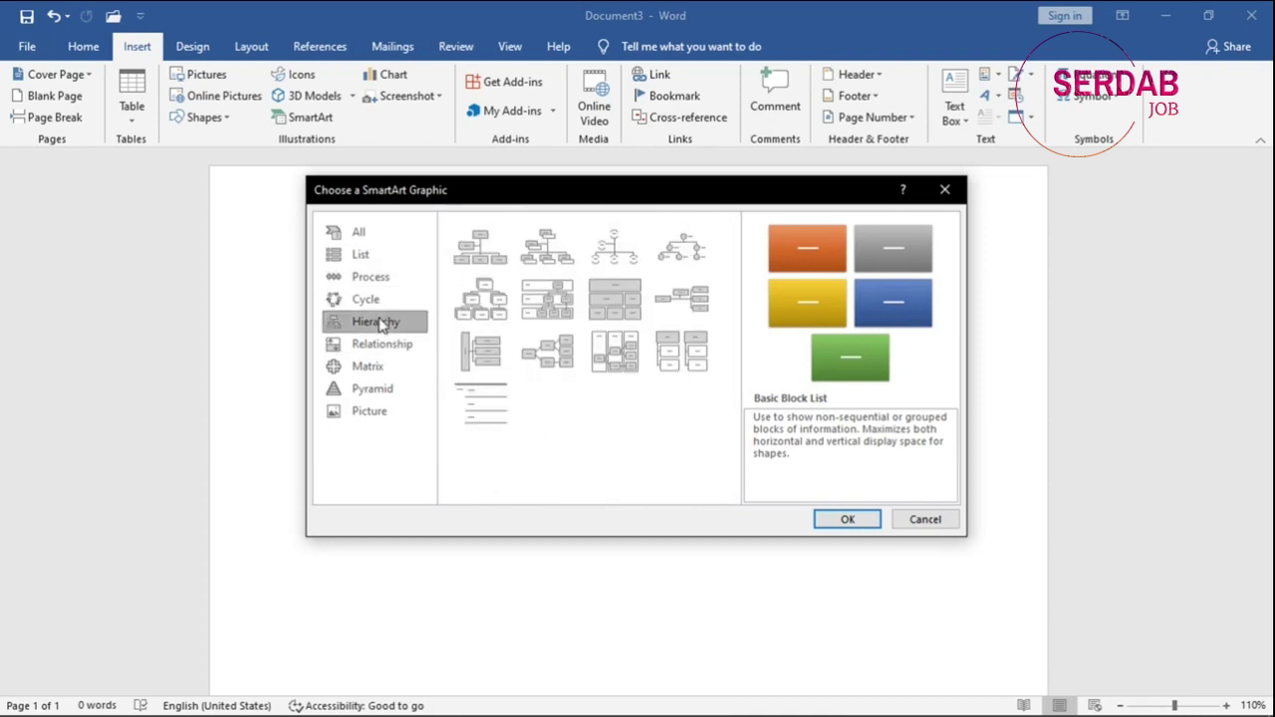
click(374, 343)
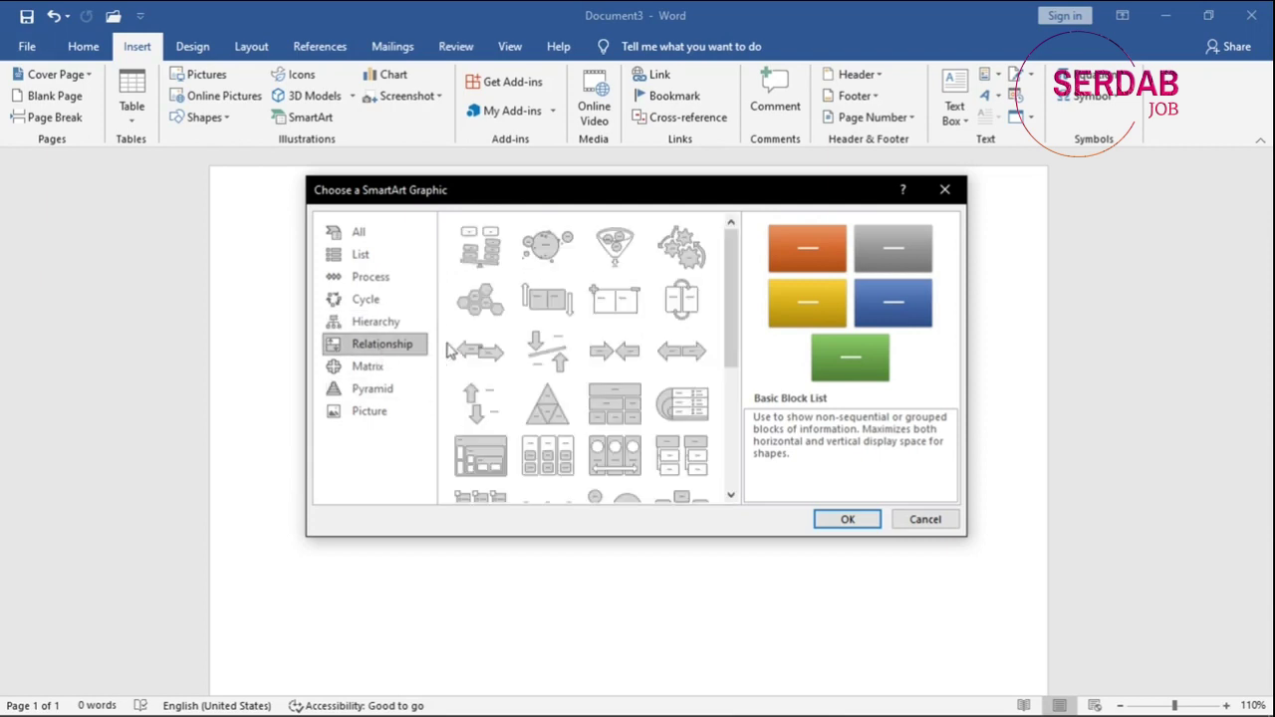
click(410, 367)
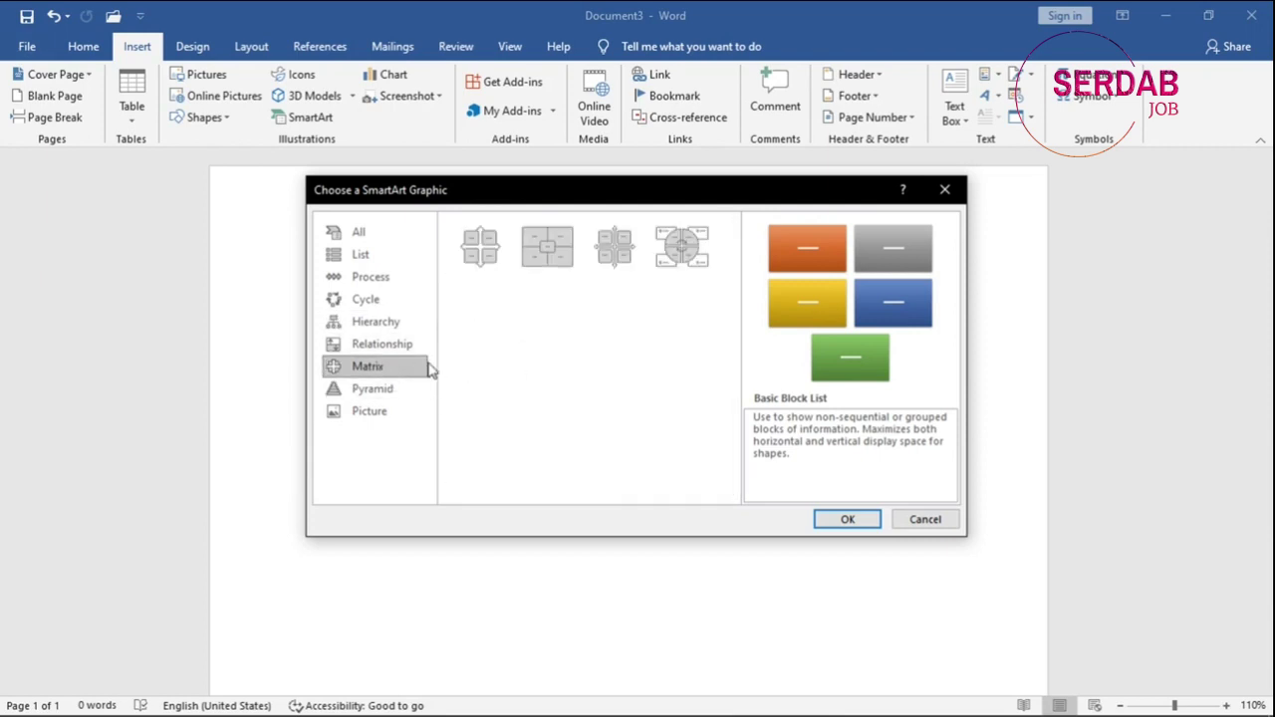
click(336, 390)
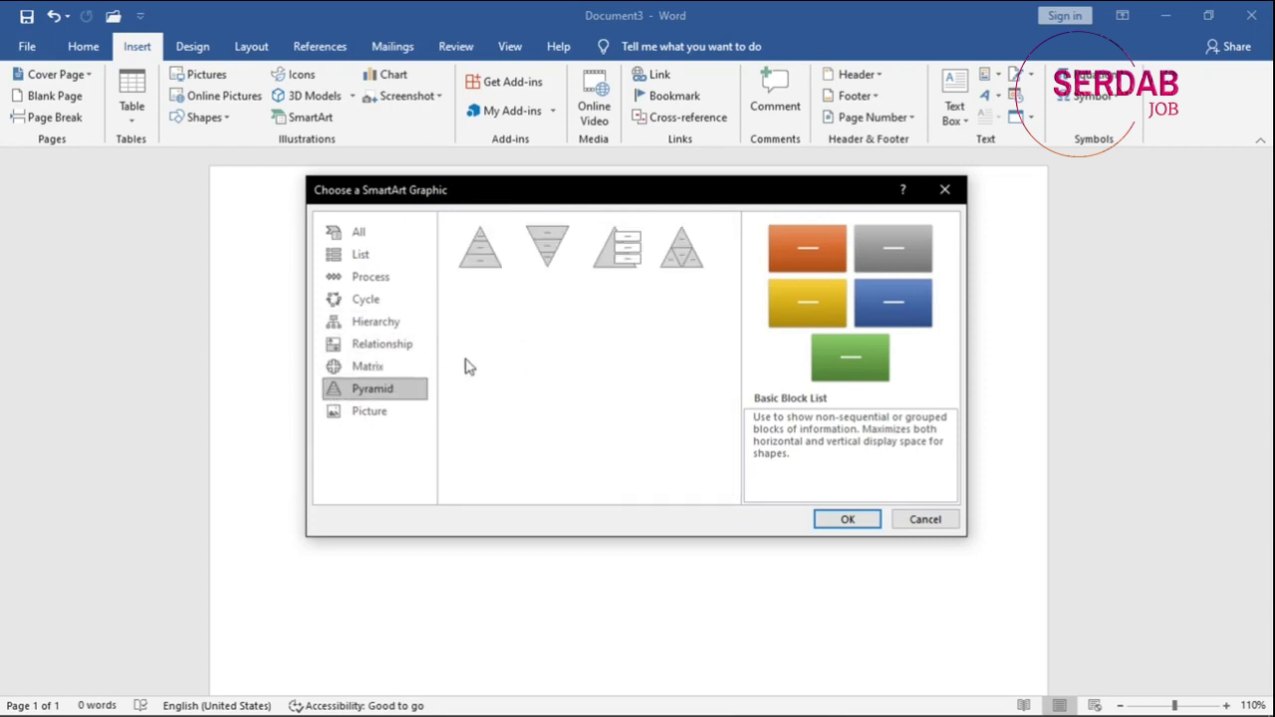
click(403, 411)
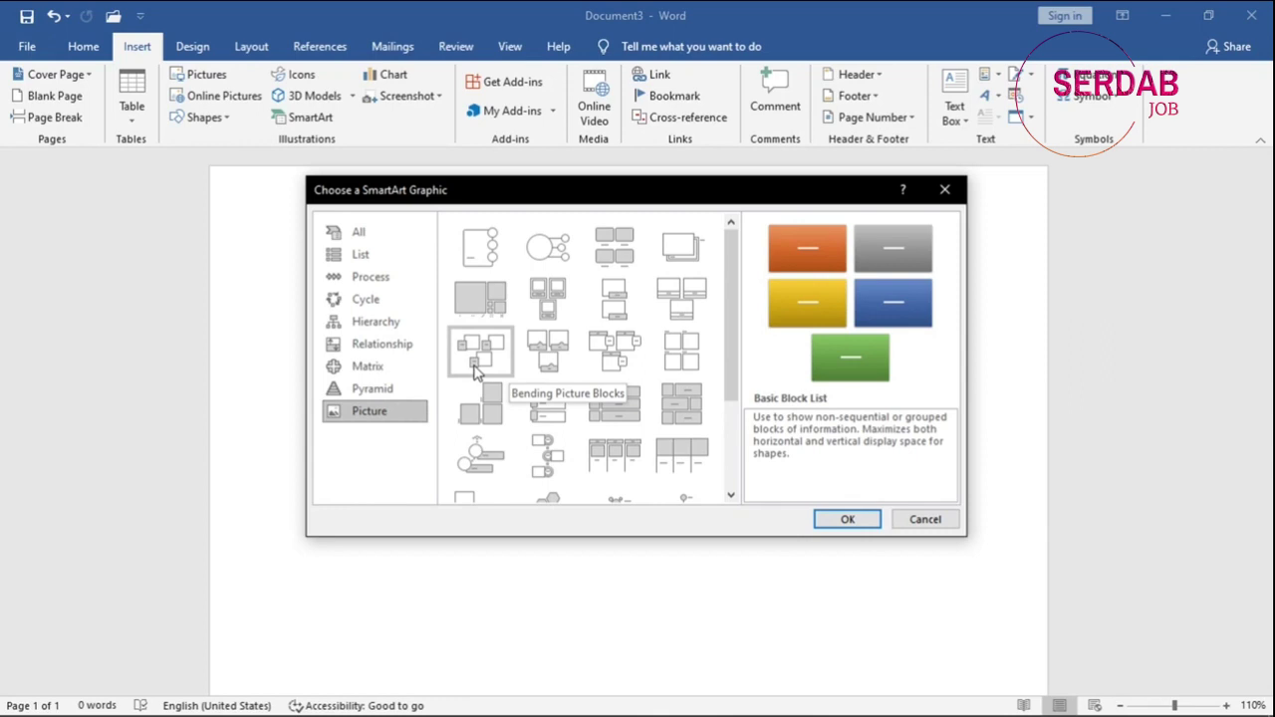
Insert a SmartArt graphic with the Gear layout from the Cycle category.
click(403, 304)
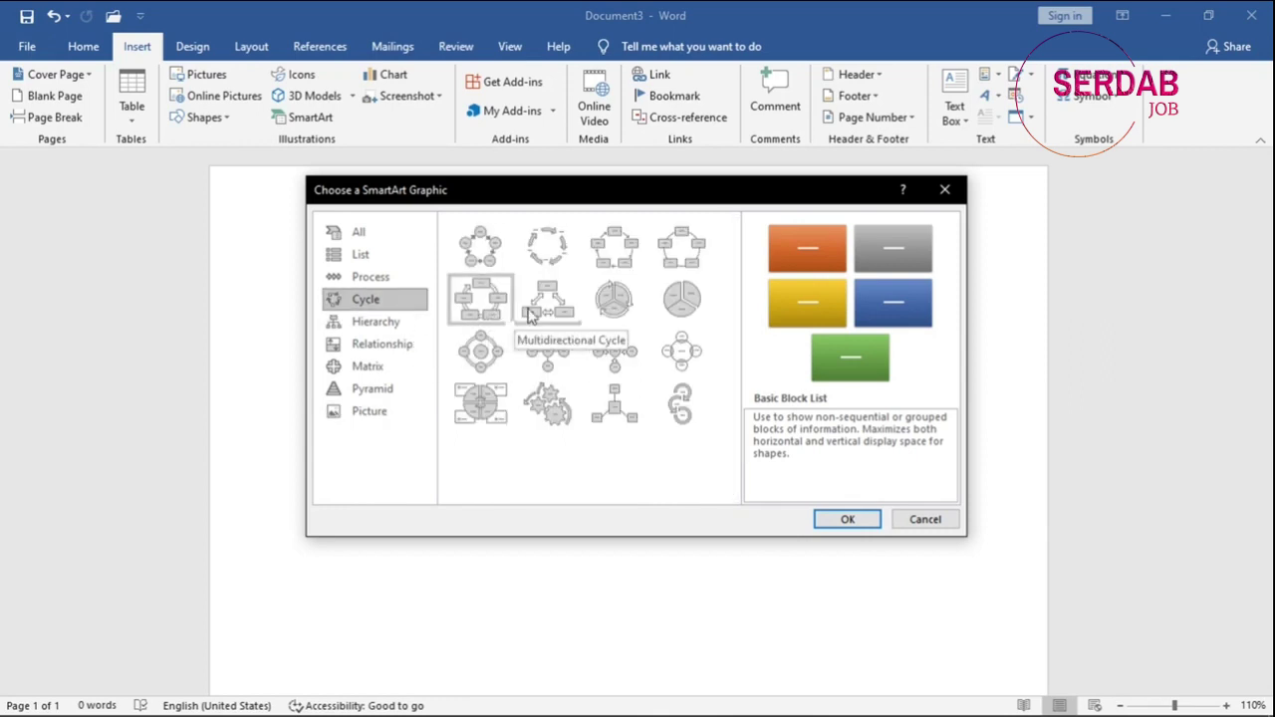
click(402, 278)
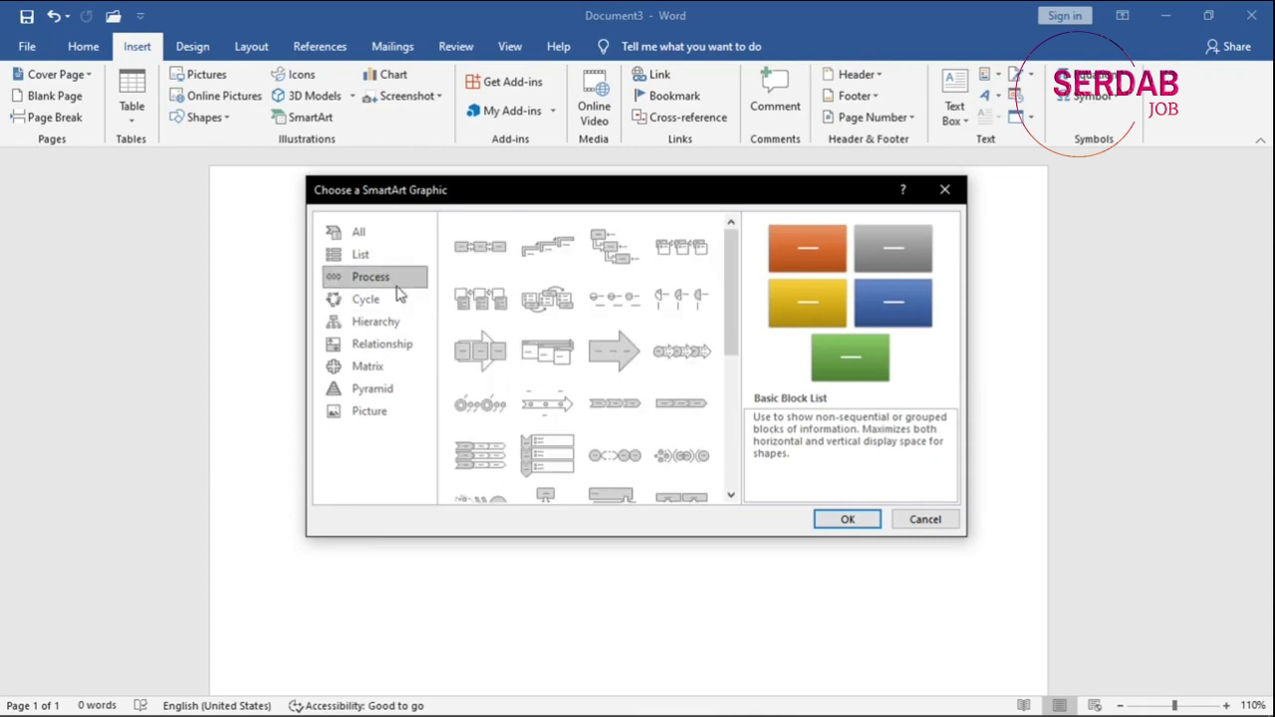
click(403, 302)
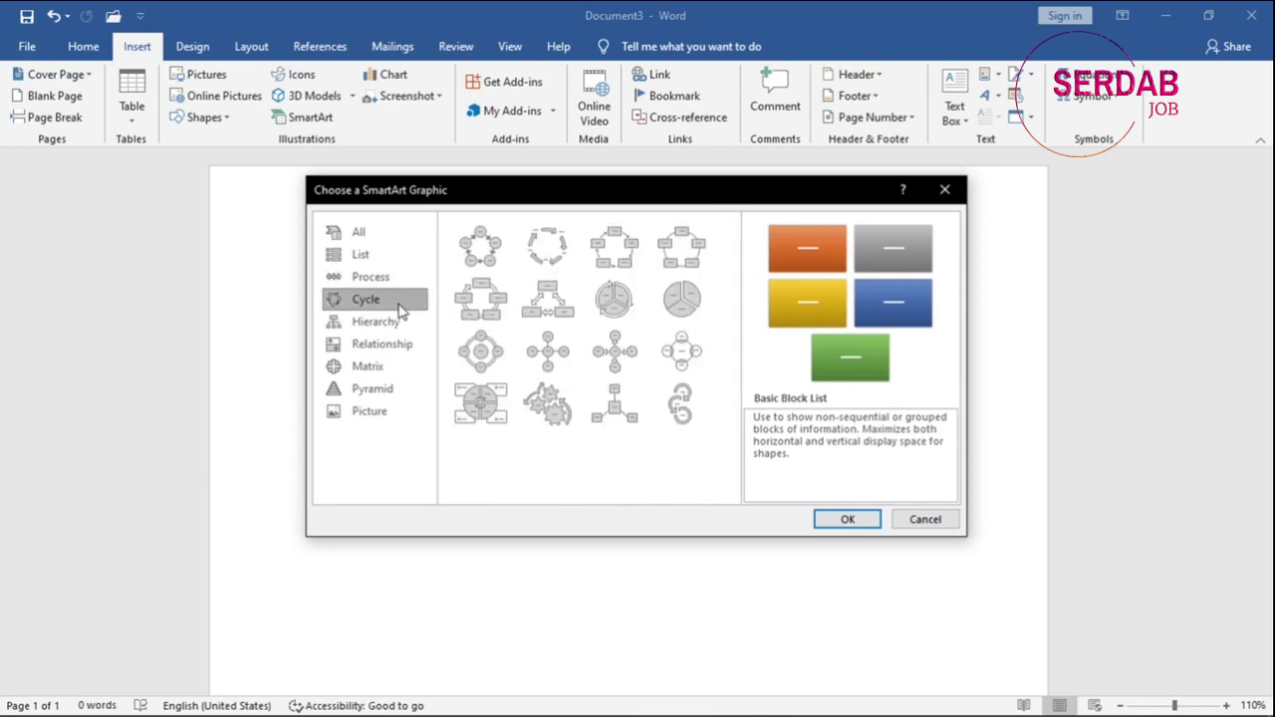
click(472, 313)
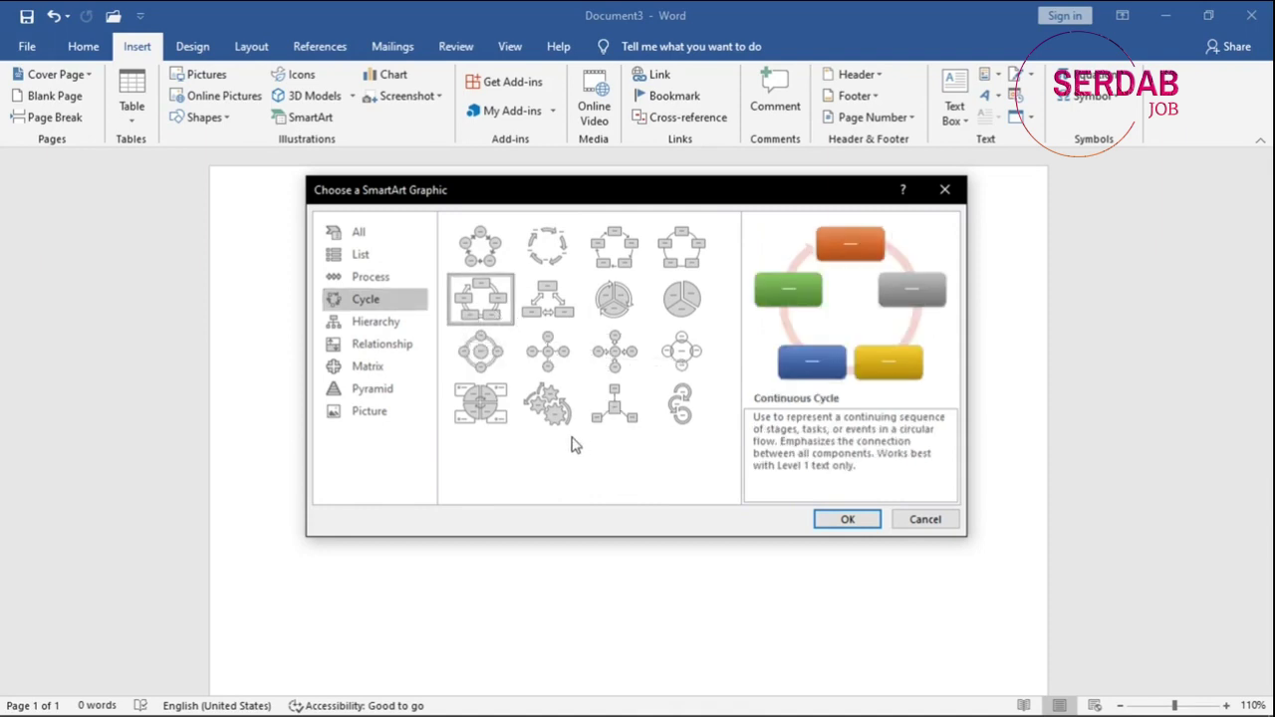
click(538, 407)
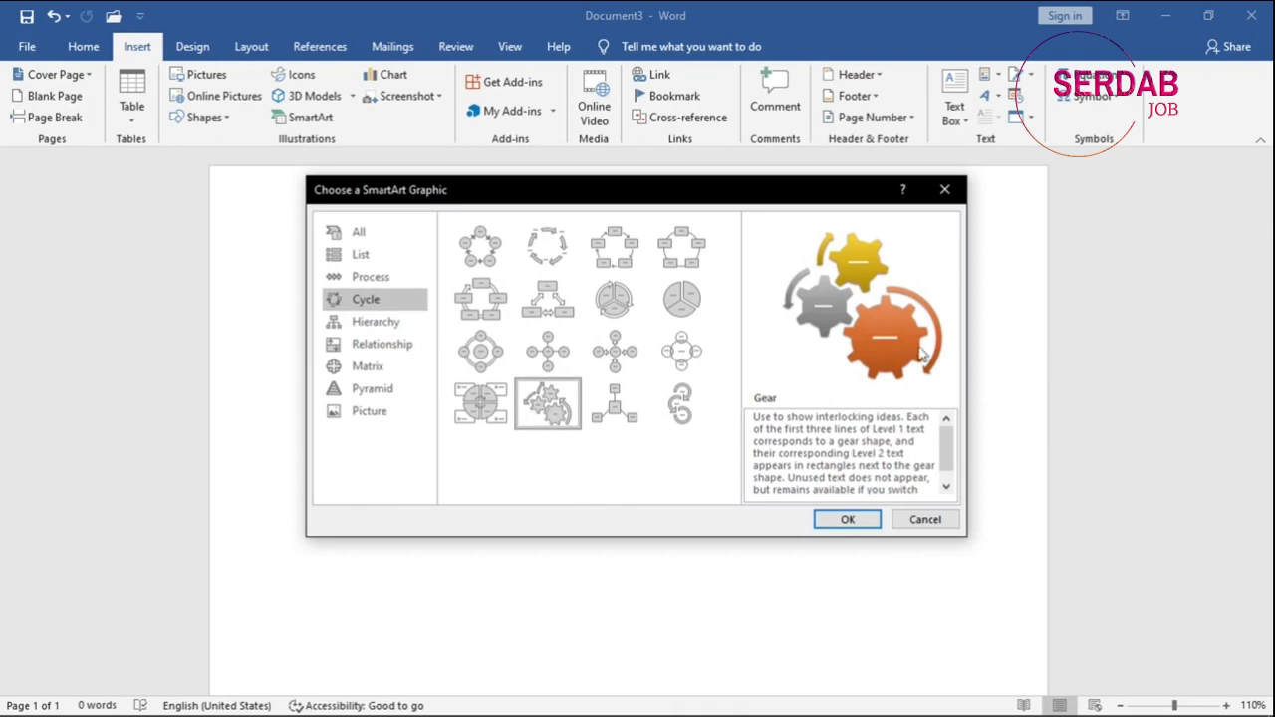
click(848, 520)
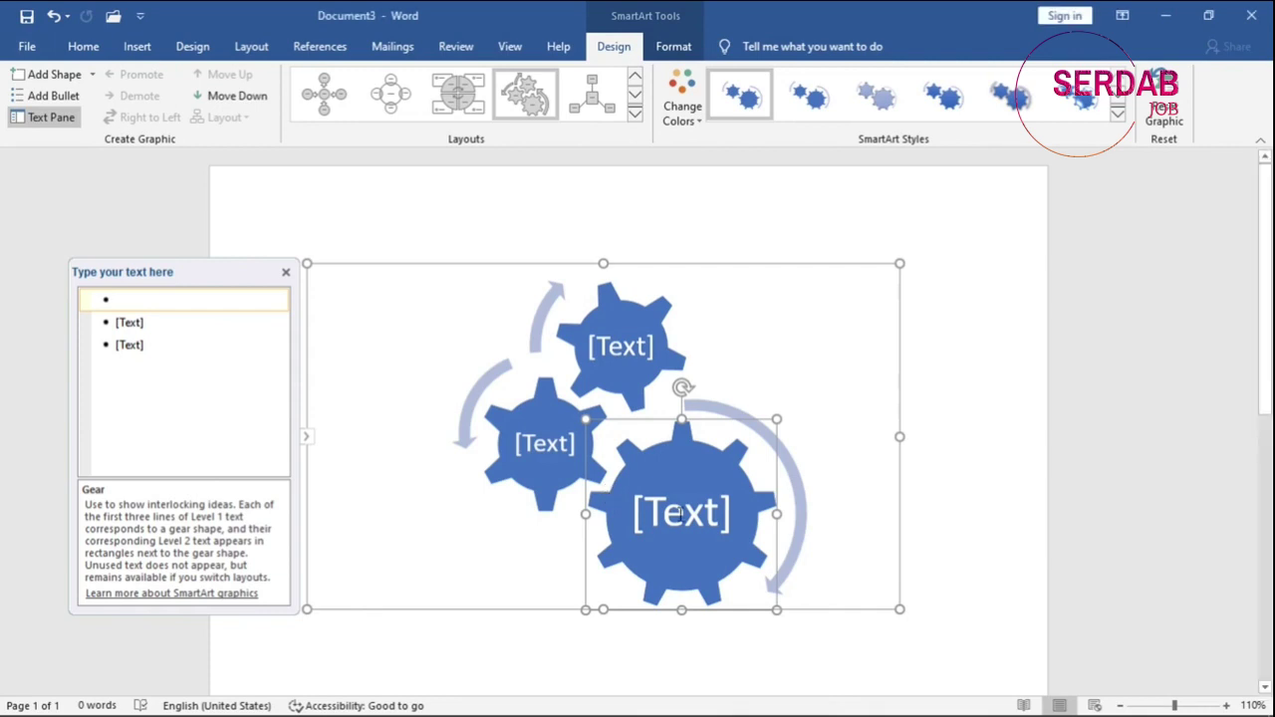
Label the large gear "Typing Rules" and the left gear "Keyboard".
text(T)
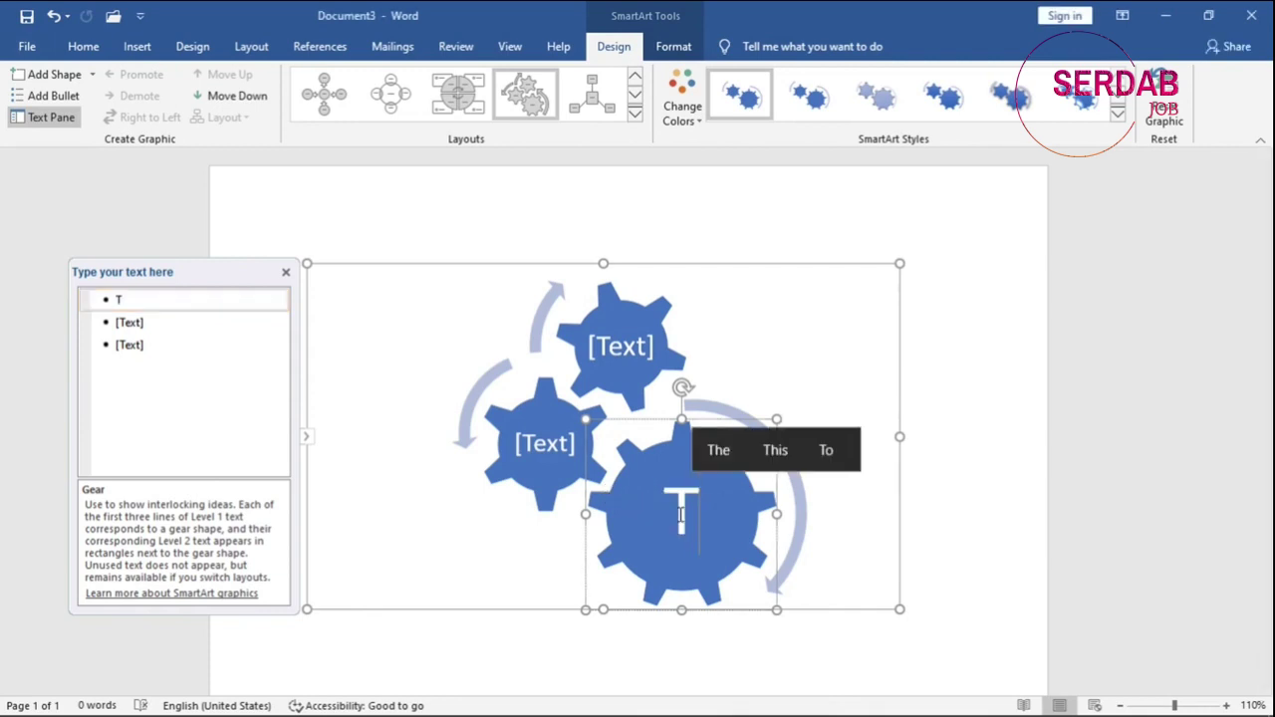
text(yping)
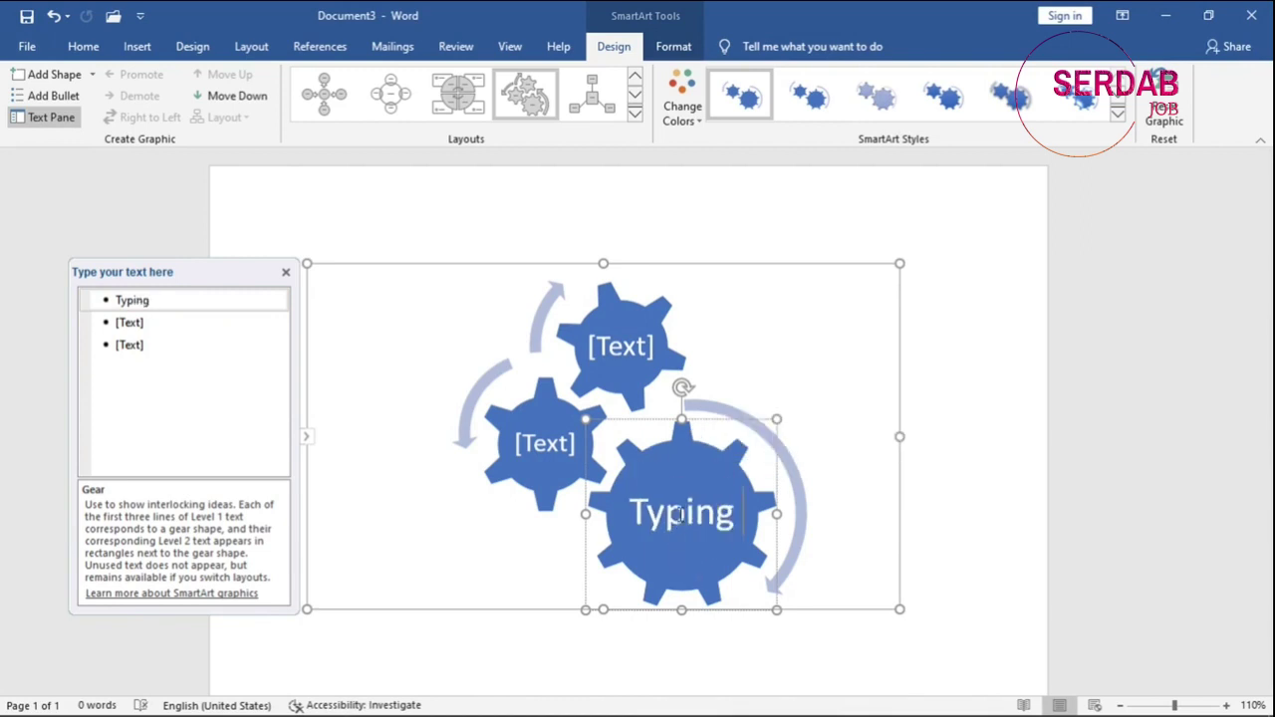
text( Rules)
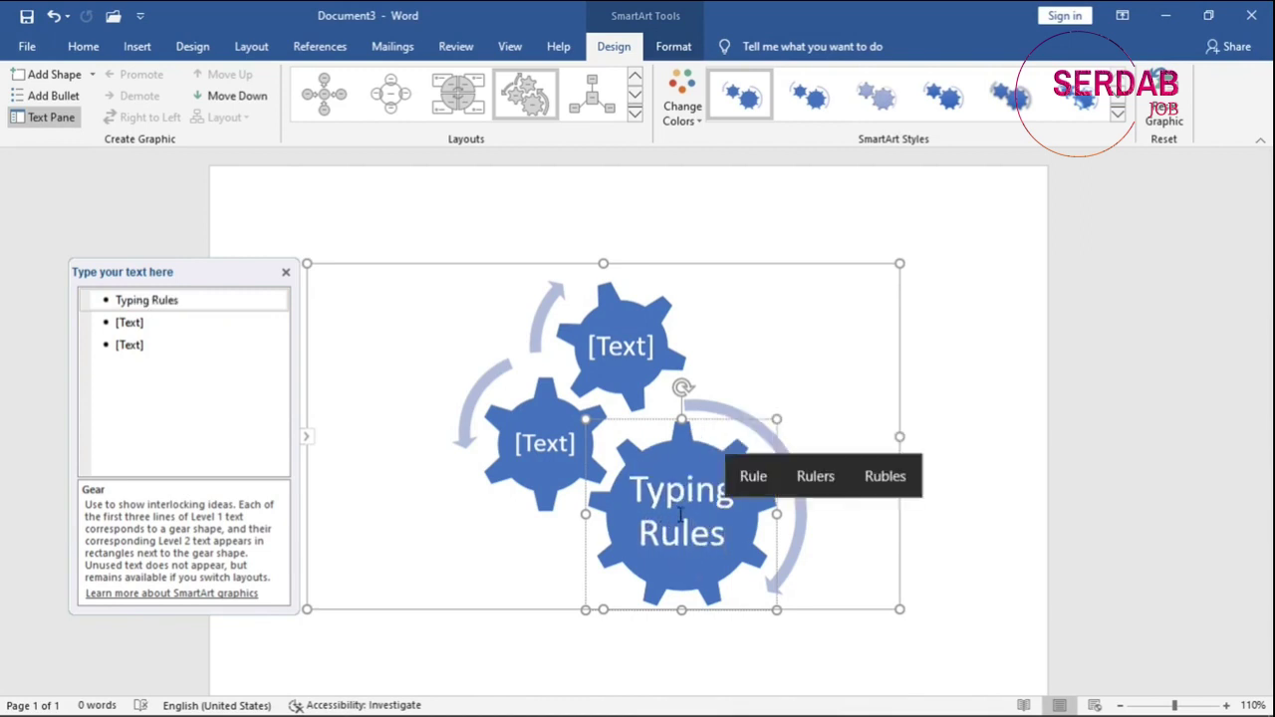
click(536, 450)
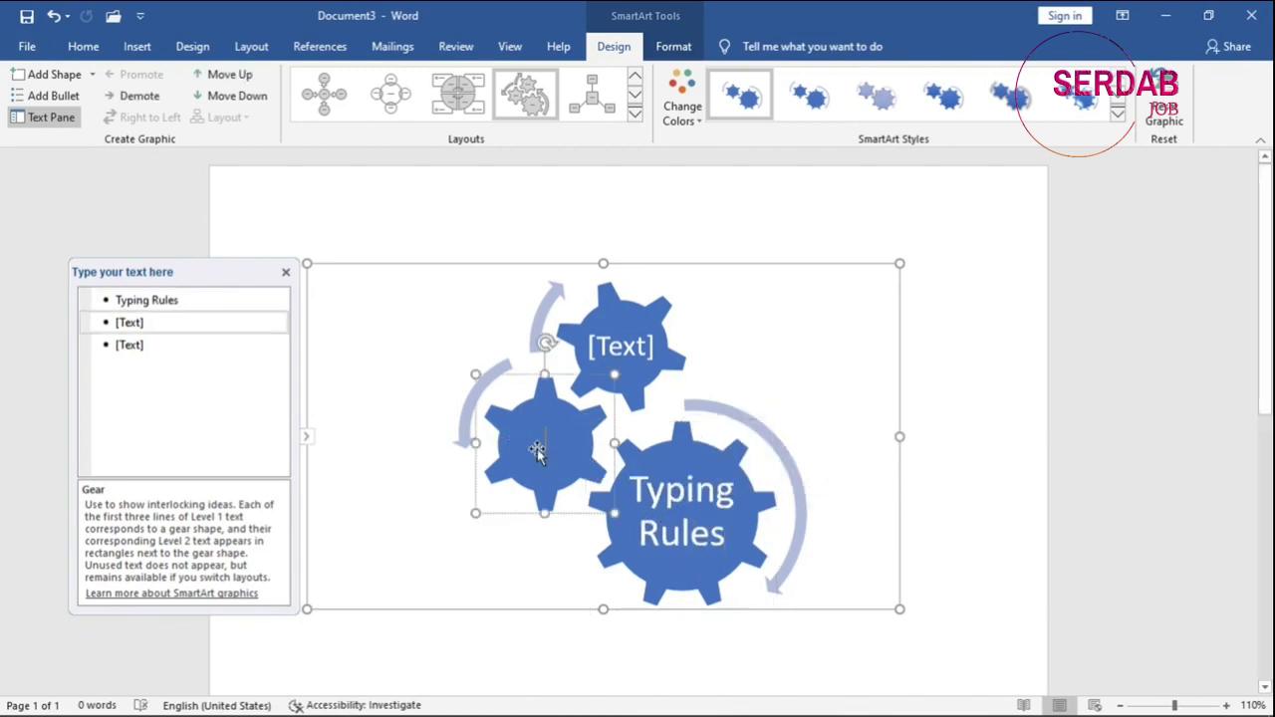
text(Keyboard)
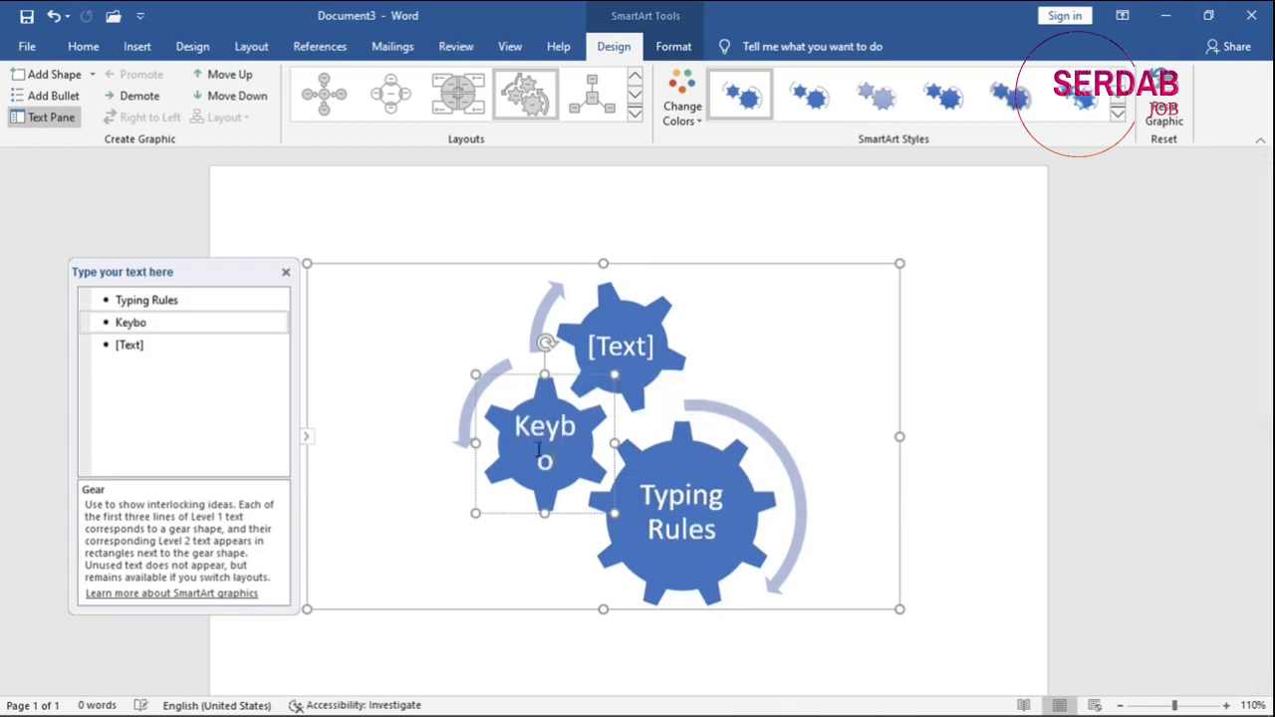
Label the upper gear "Speed/Accuracy" and extend the left gear's label to "Keyboard Rules".
click(620, 351)
text(Speed)
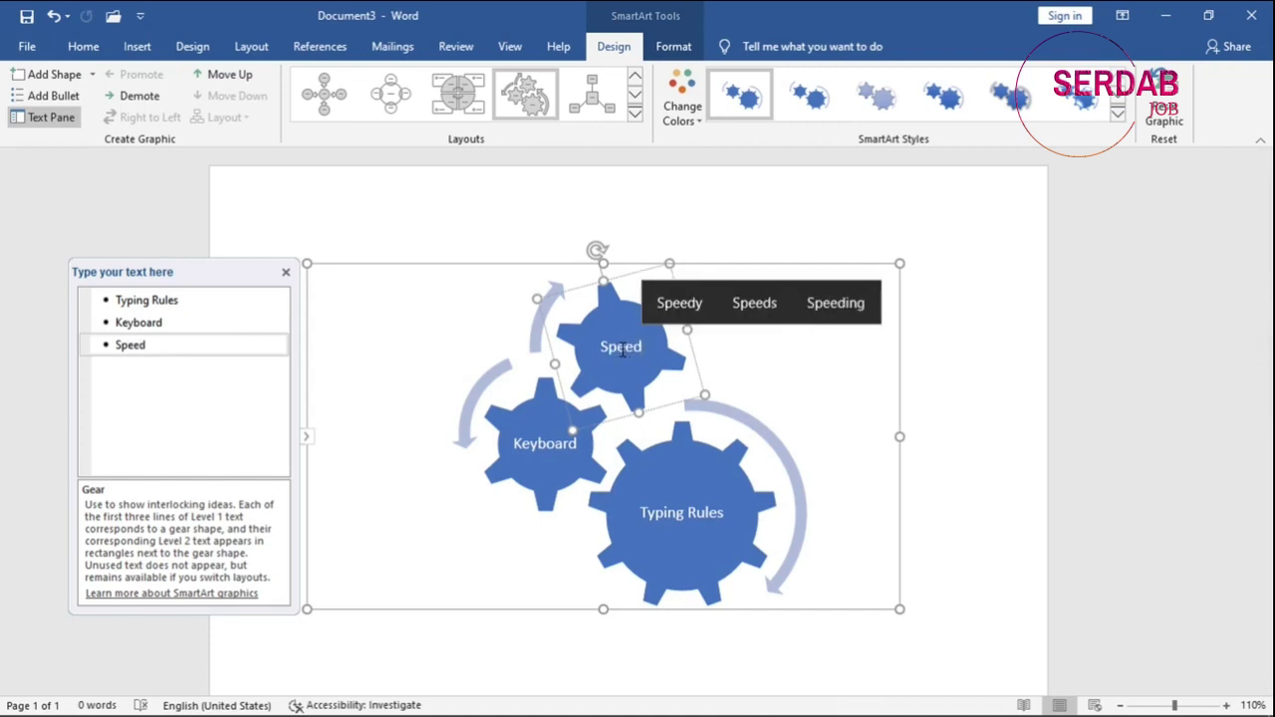
text(/)
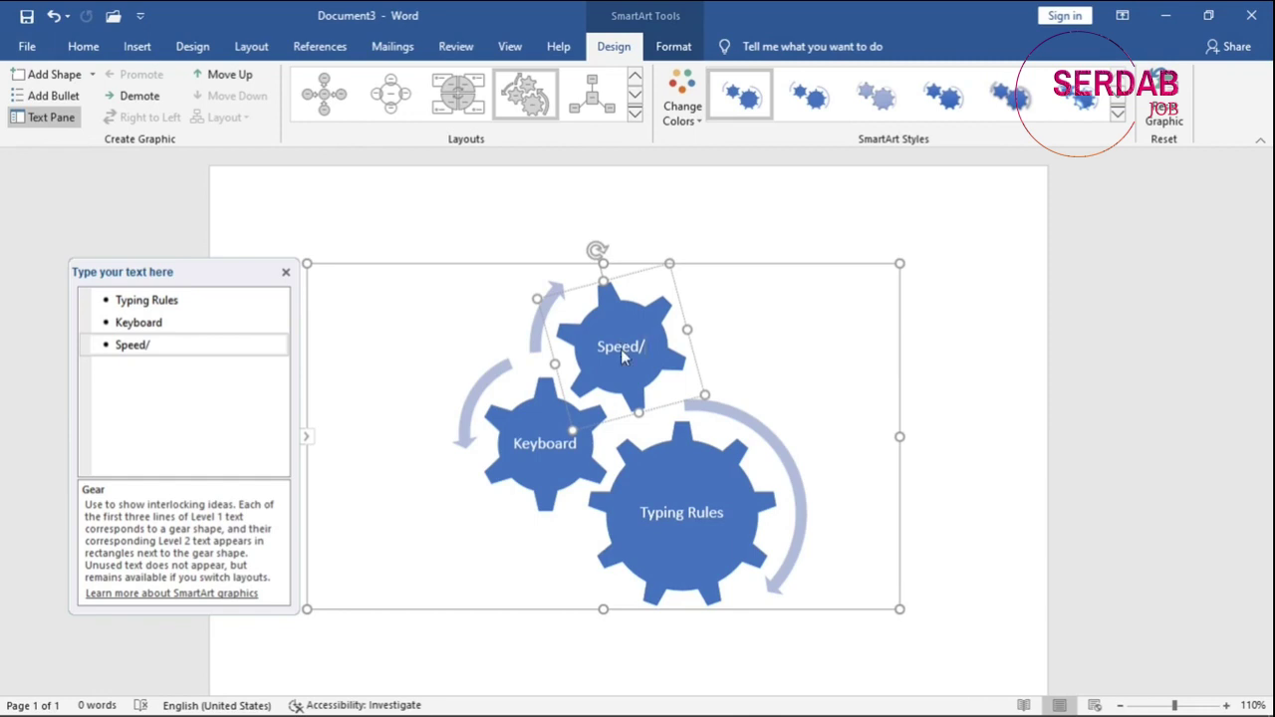
text(Accuracy)
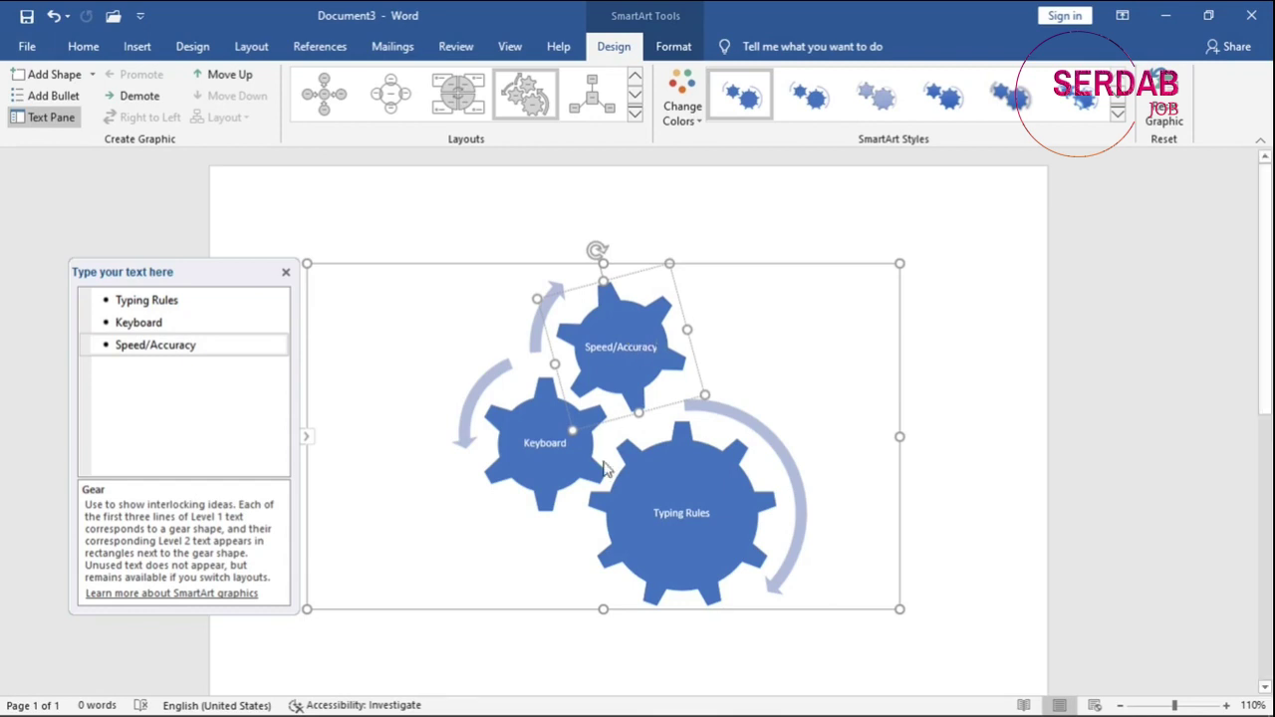
click(539, 442)
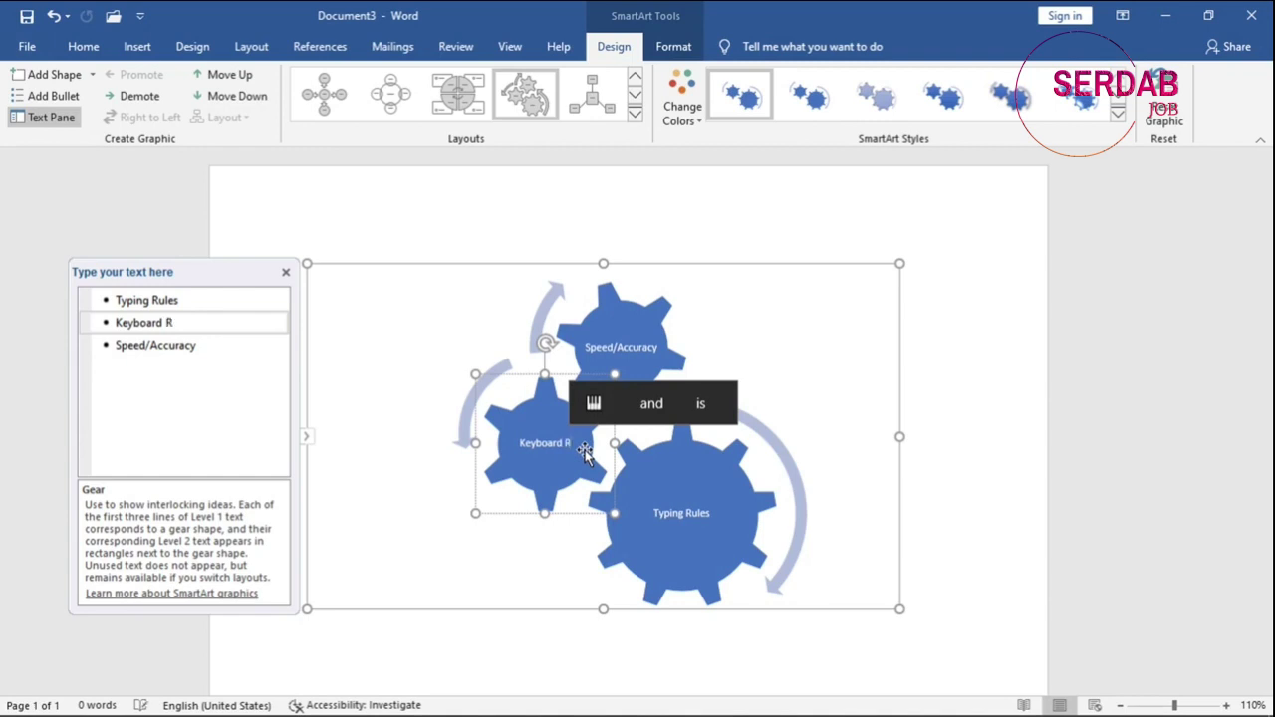
text(Rules)
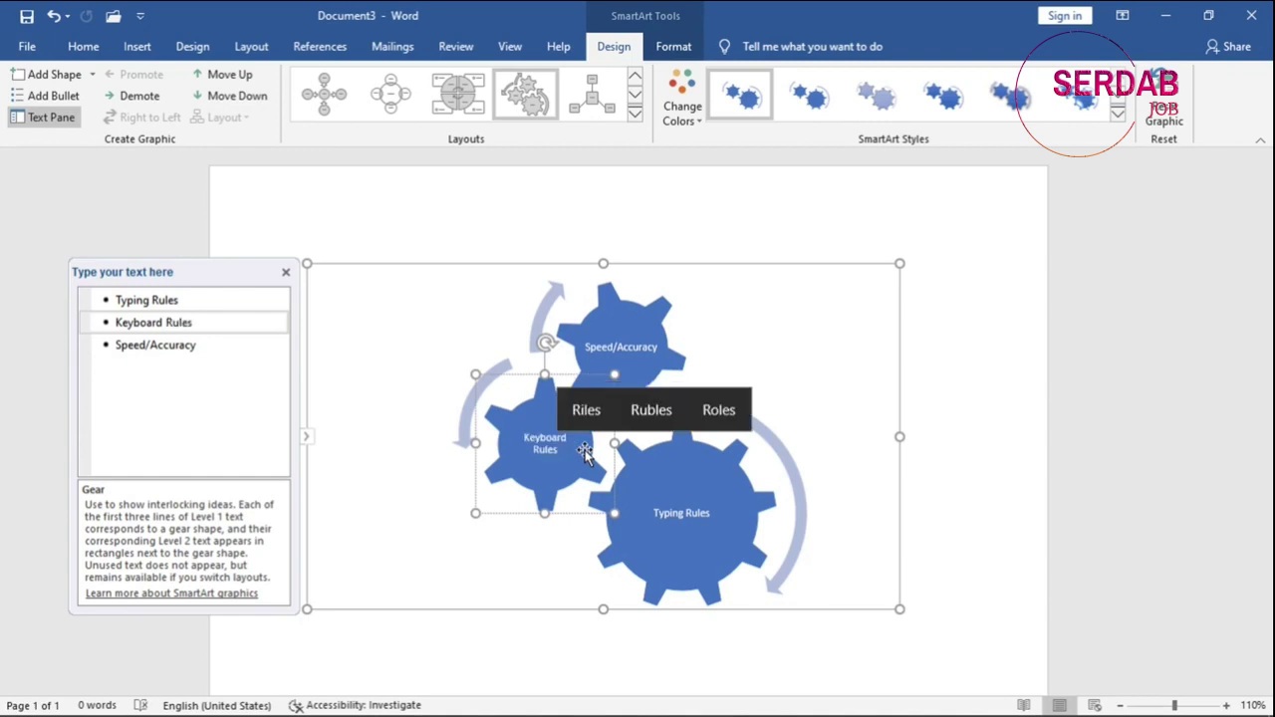
Select all three gears together and increase the font size of their labels to 16.
click(605, 335)
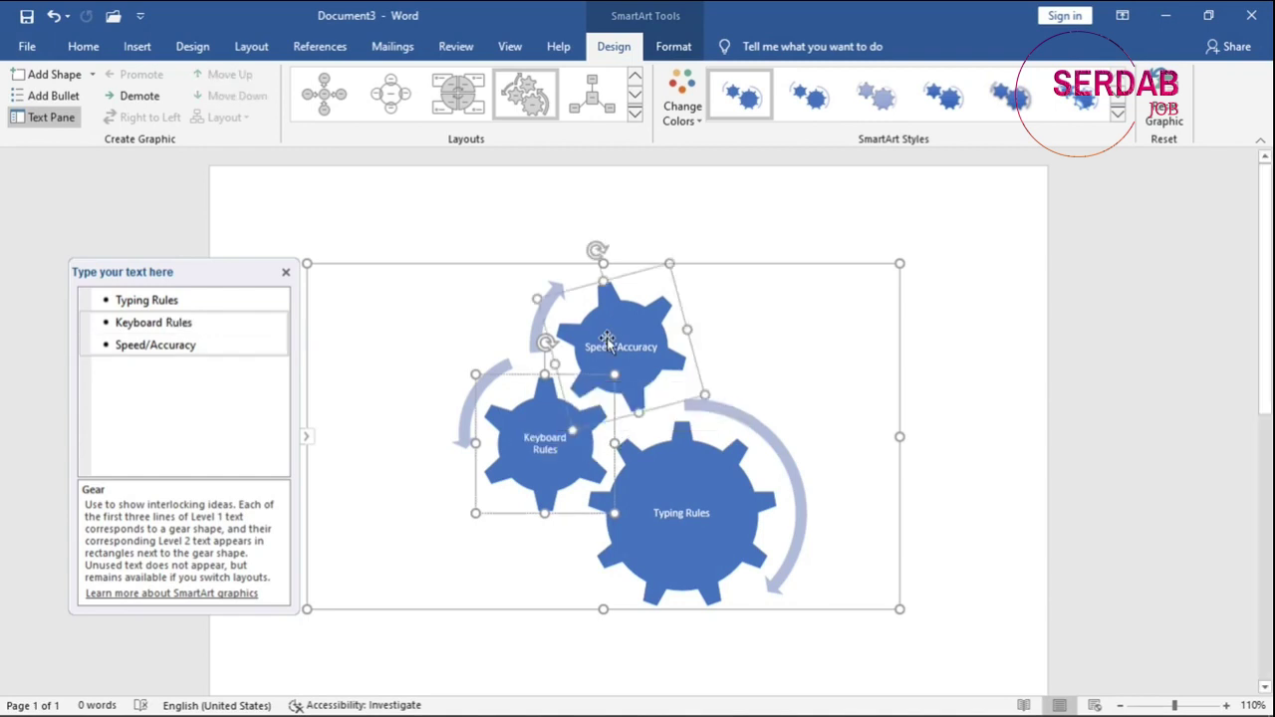
click(683, 493)
click(84, 48)
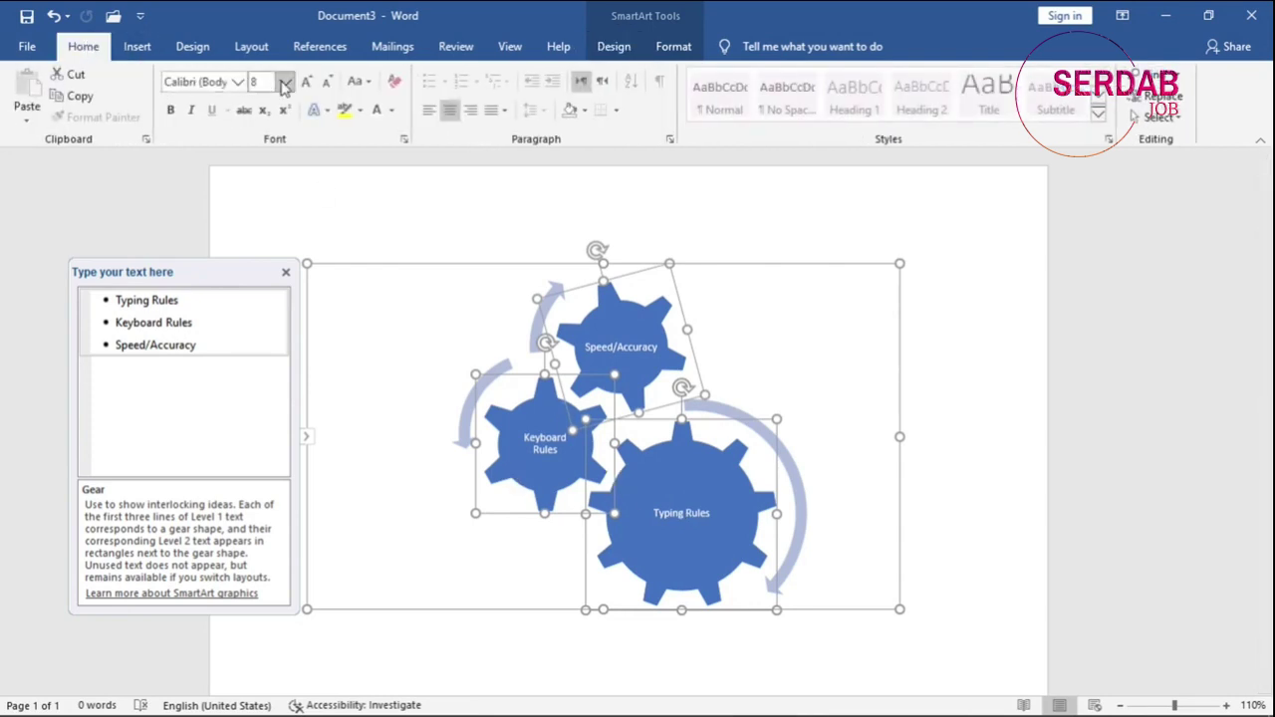
click(306, 82)
click(306, 82)
click(306, 82)
click(305, 81)
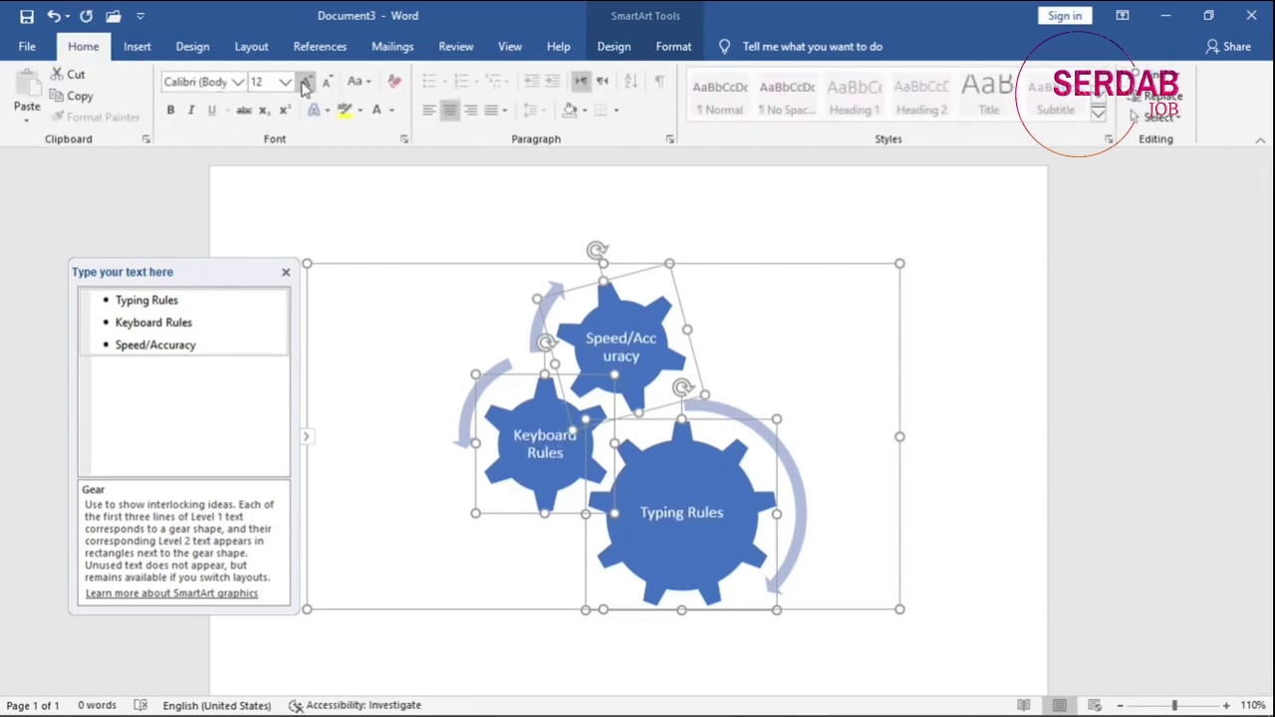
click(306, 82)
click(305, 82)
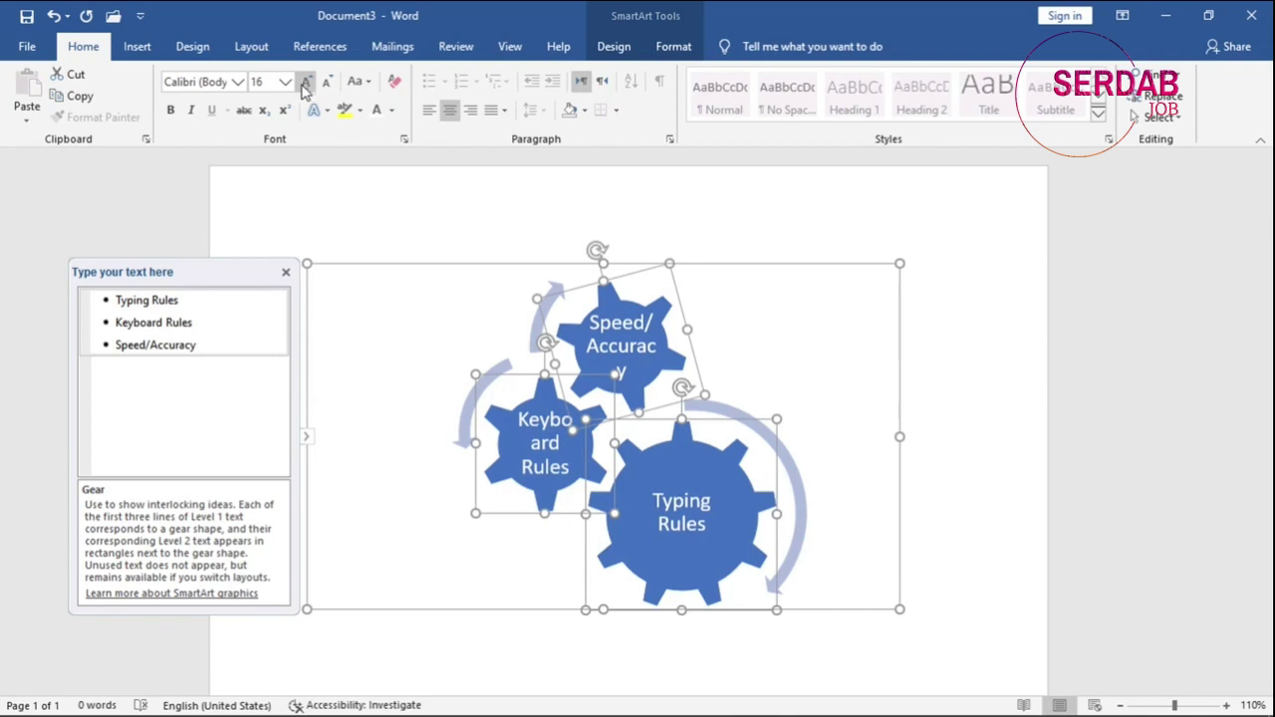
Set the labels of all three selected gears to the Assistant font at size 12 and deselect the graphic.
click(239, 83)
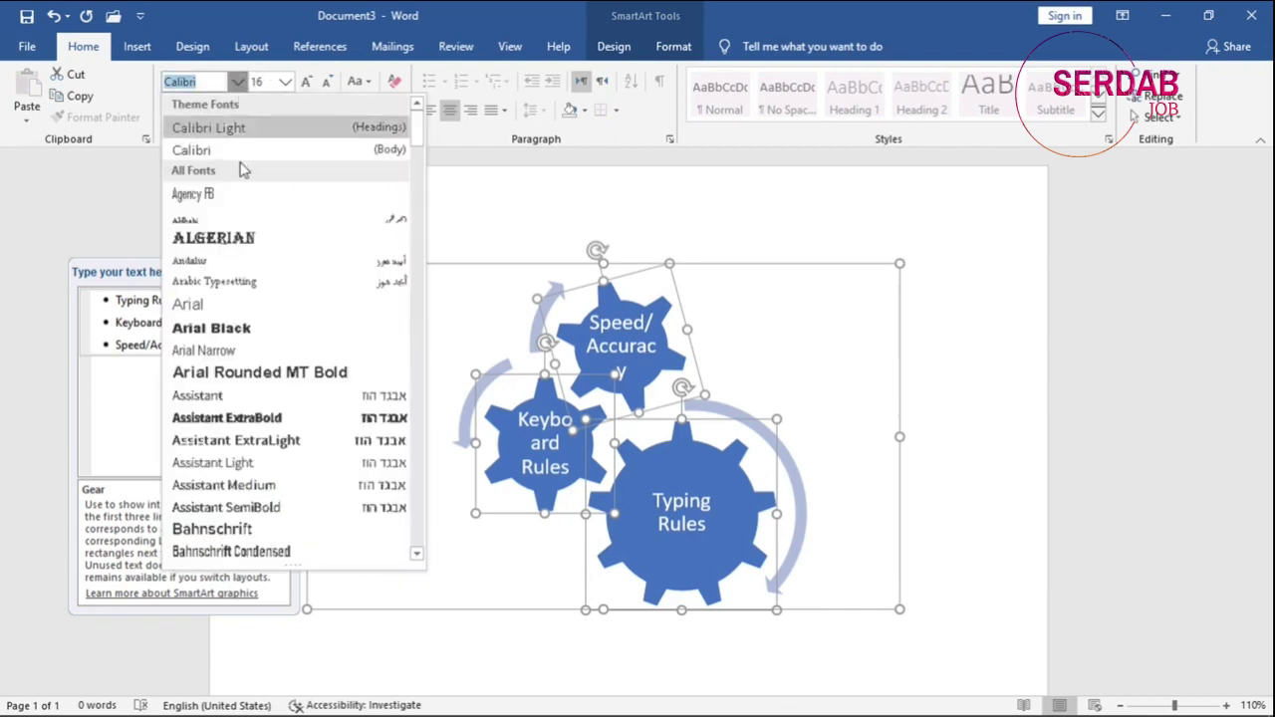
click(267, 402)
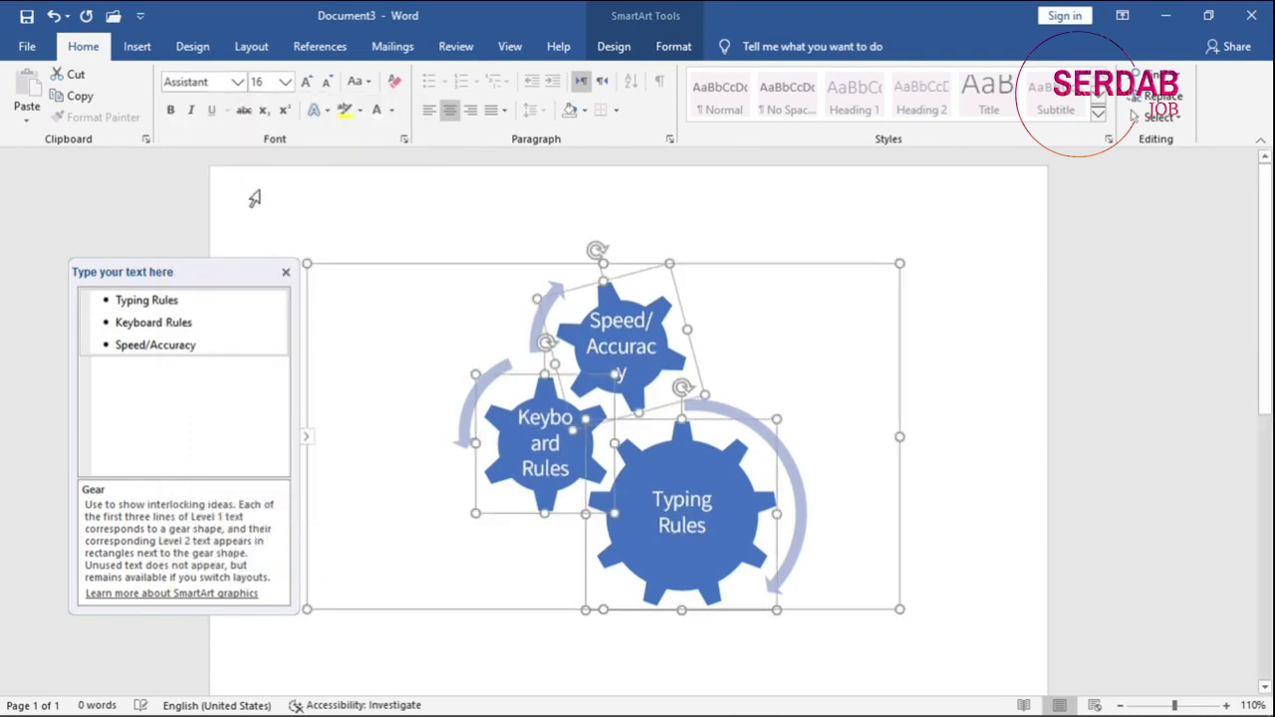
click(326, 84)
click(326, 84)
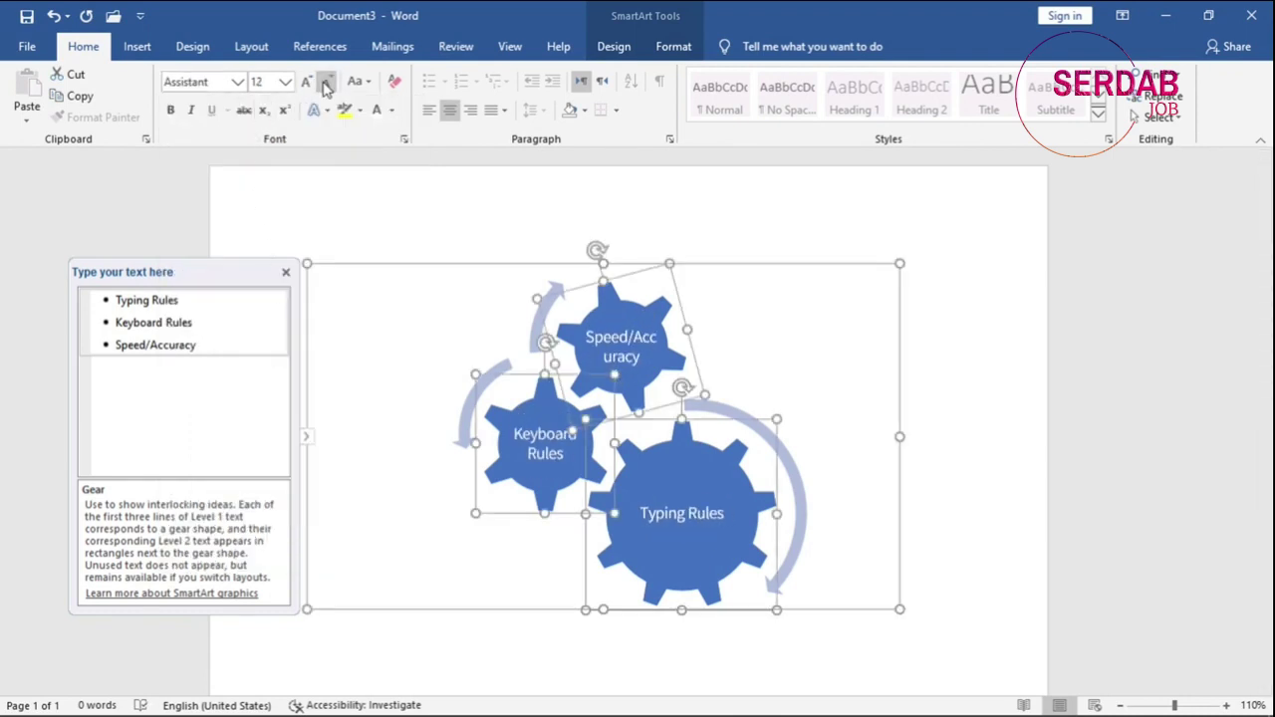
click(524, 644)
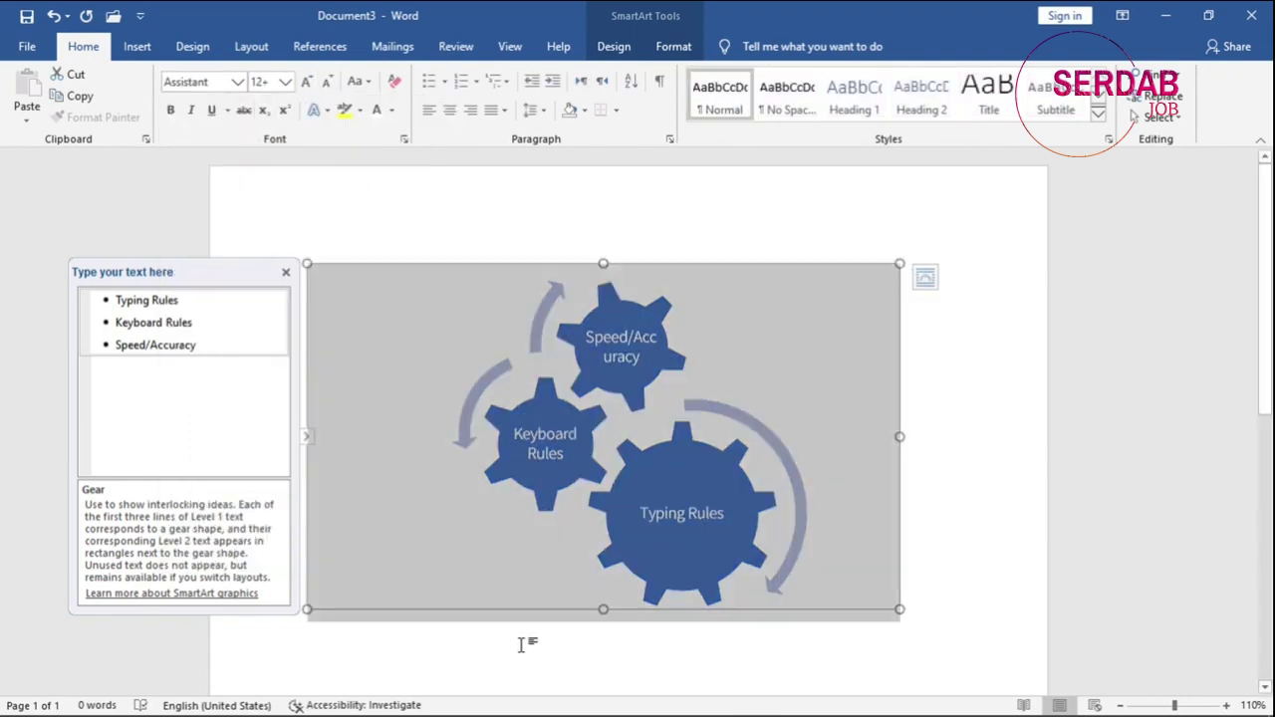
click(962, 571)
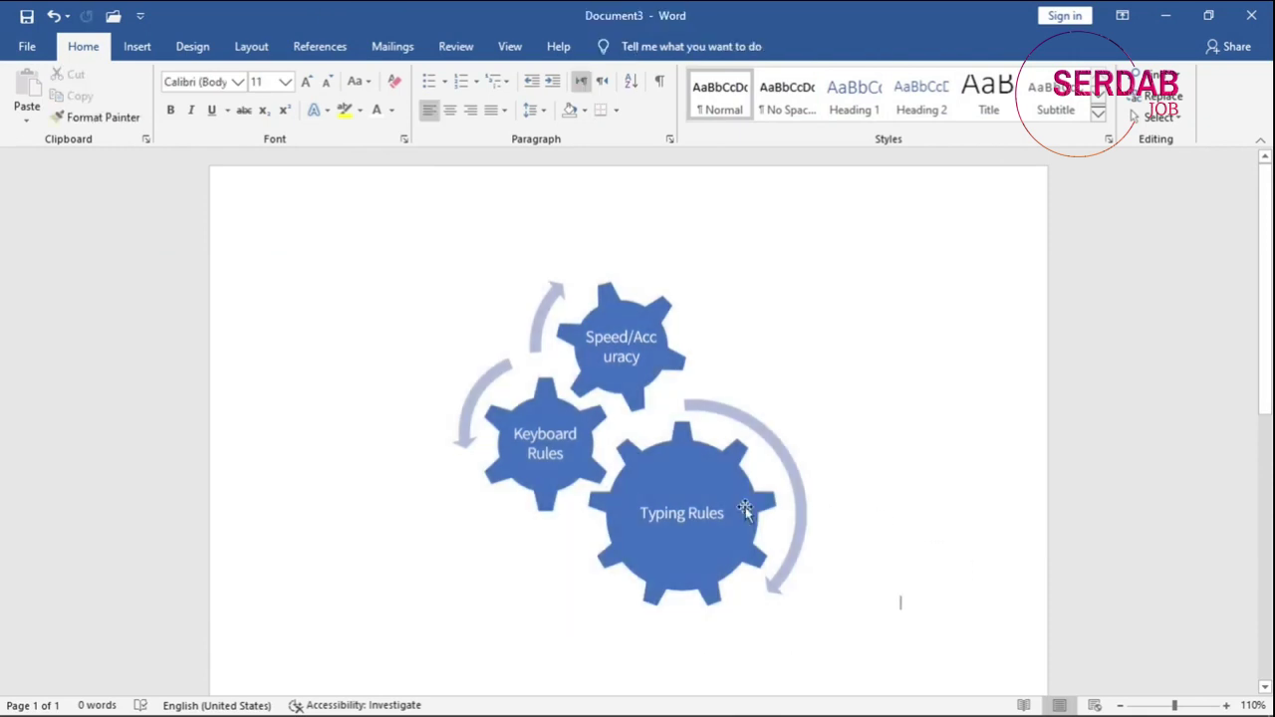
Increase the font size of both words in the large gear's "Typing Rules" label to 18.
click(707, 510)
click(307, 83)
click(308, 84)
click(306, 82)
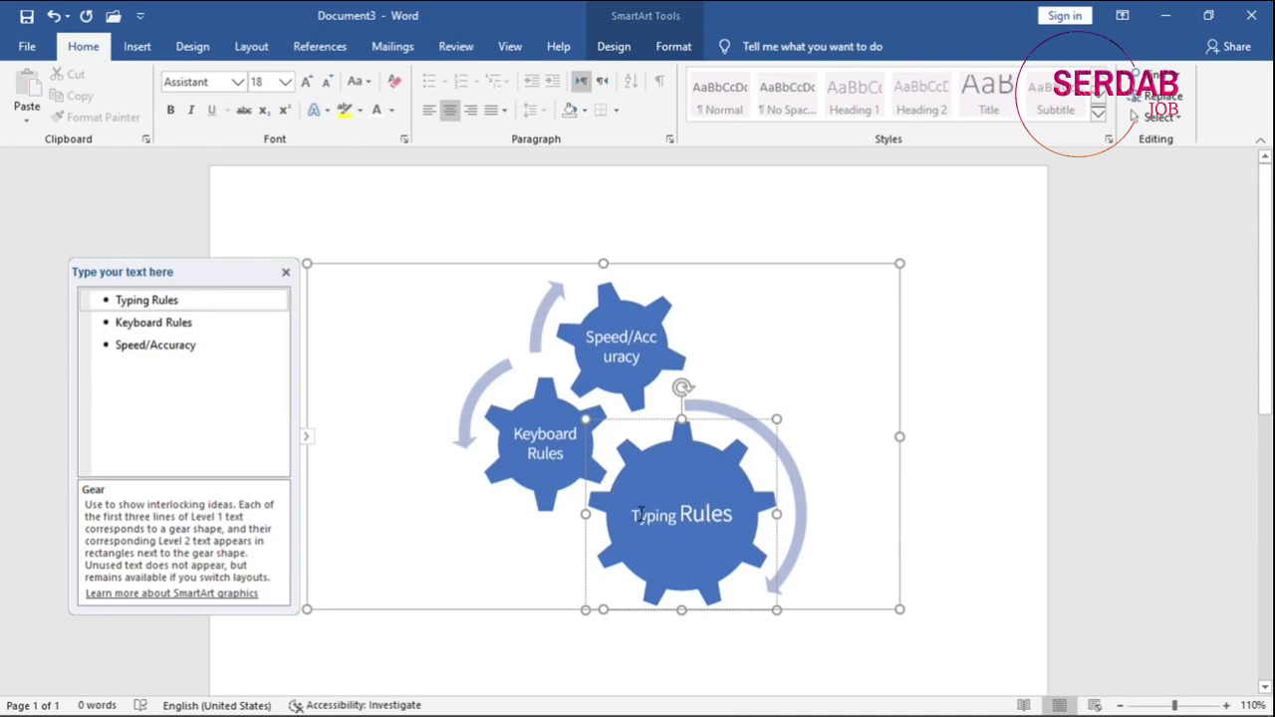
click(304, 83)
click(304, 84)
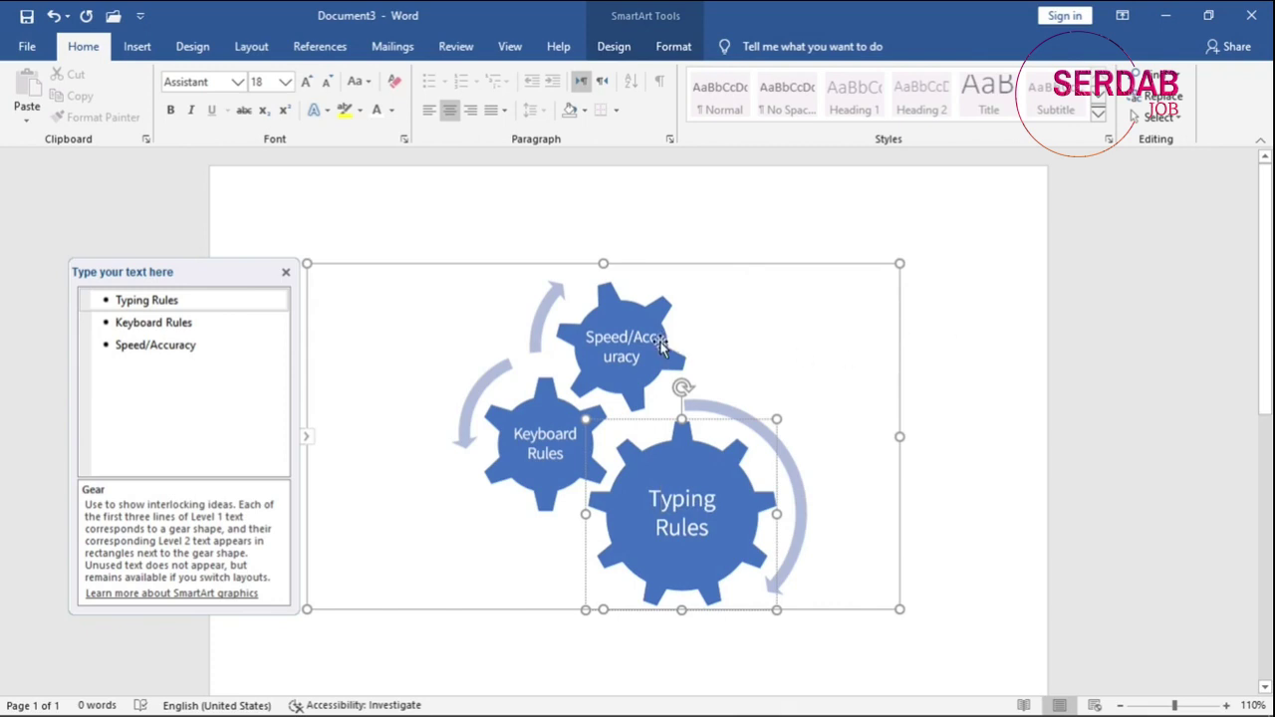
click(964, 369)
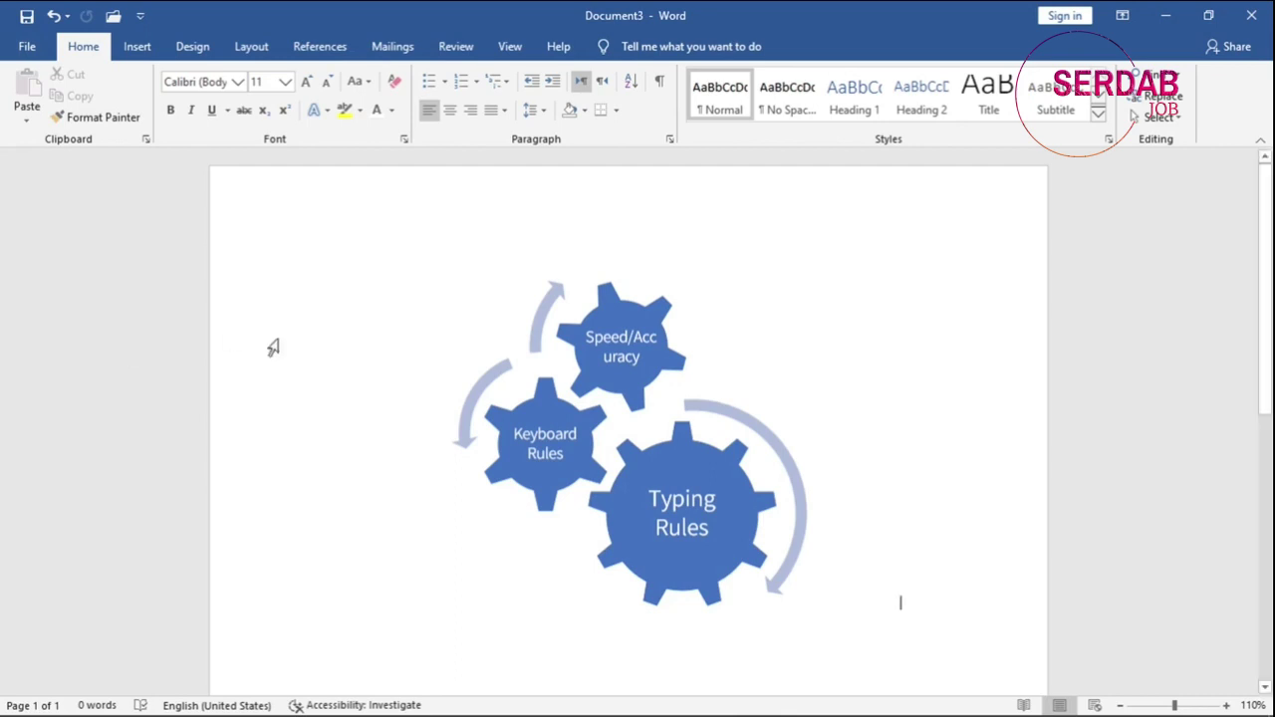
Examine the options for adding a shape relative to the "Speed/Accuracy" gear.
click(456, 423)
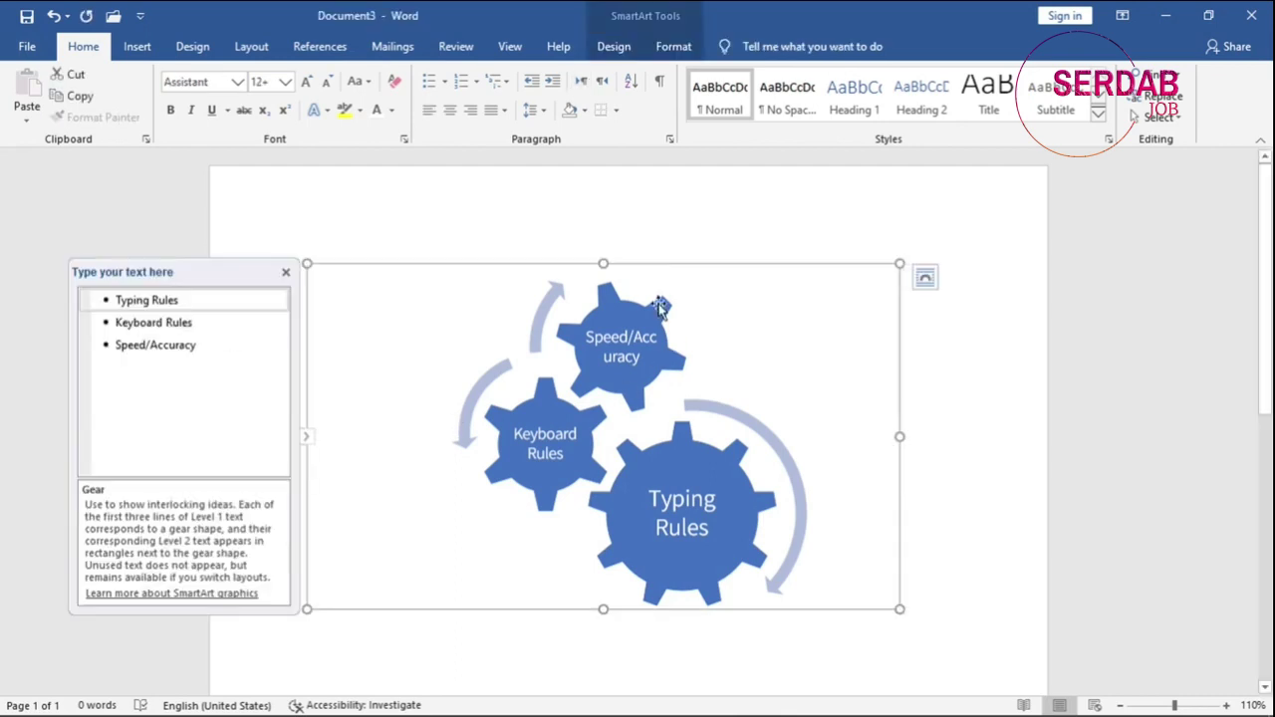
click(614, 47)
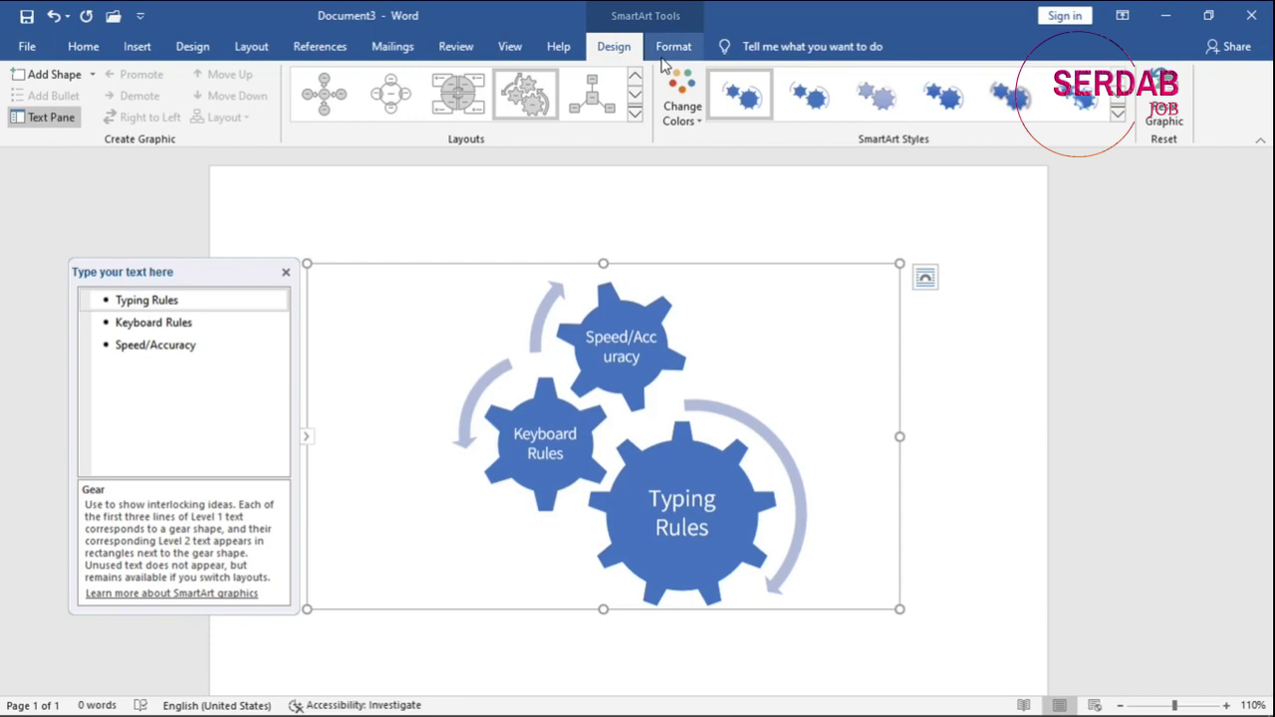
click(600, 342)
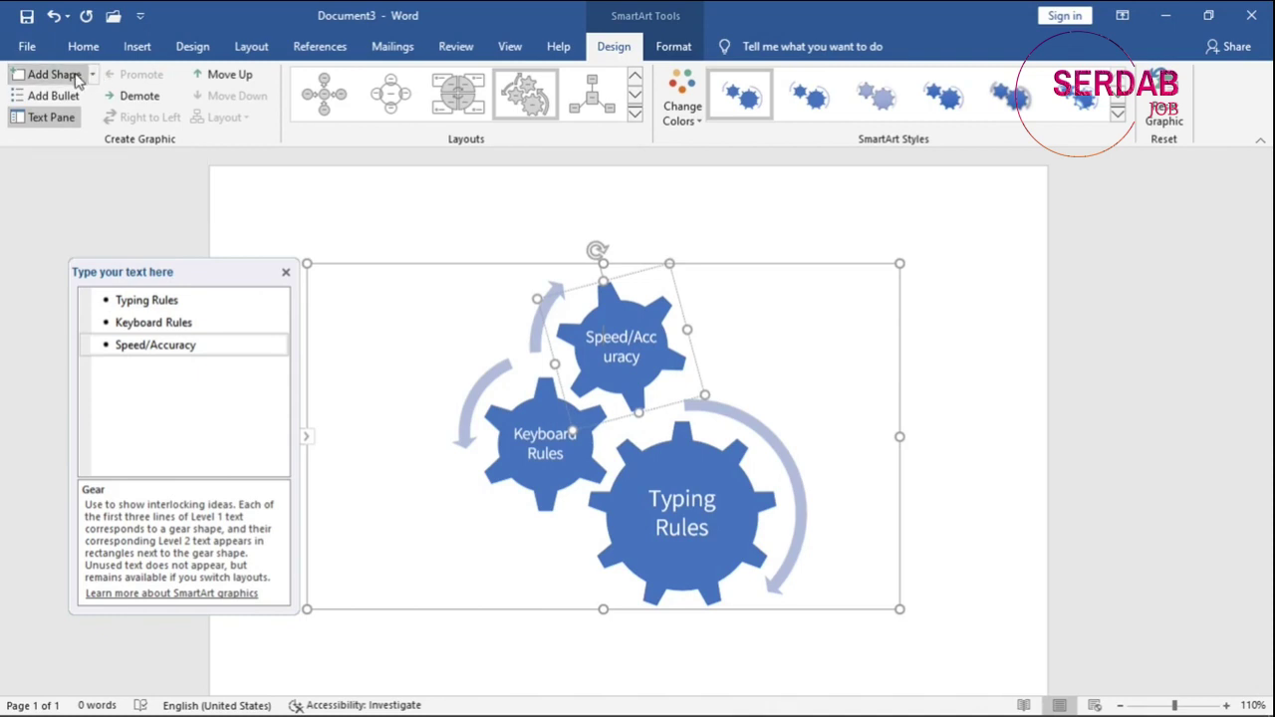
click(92, 74)
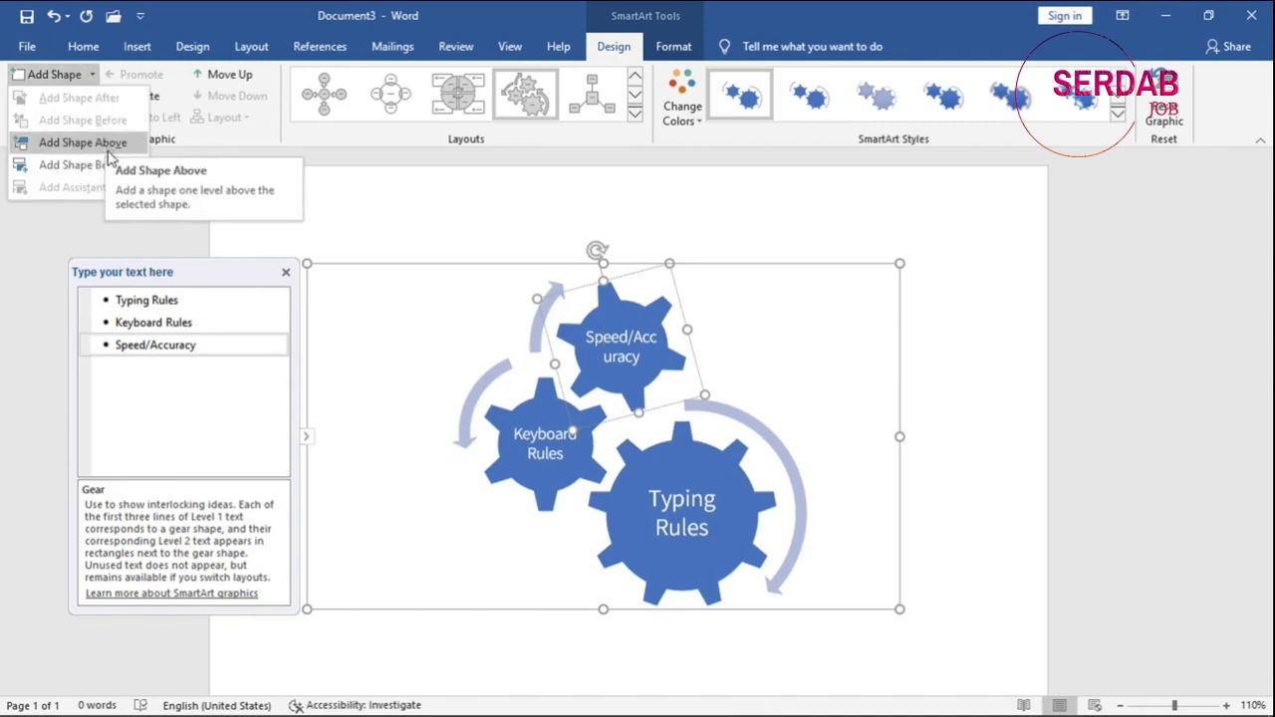
key(Escape)
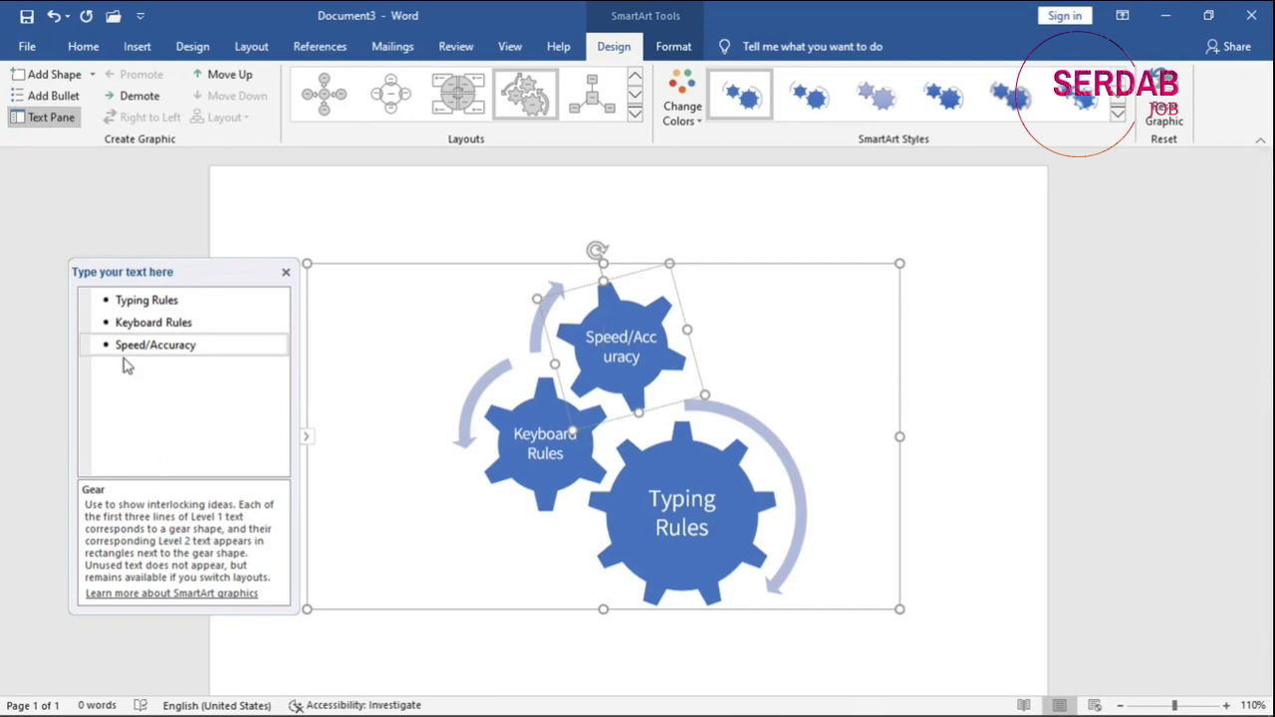
key(alt+s)
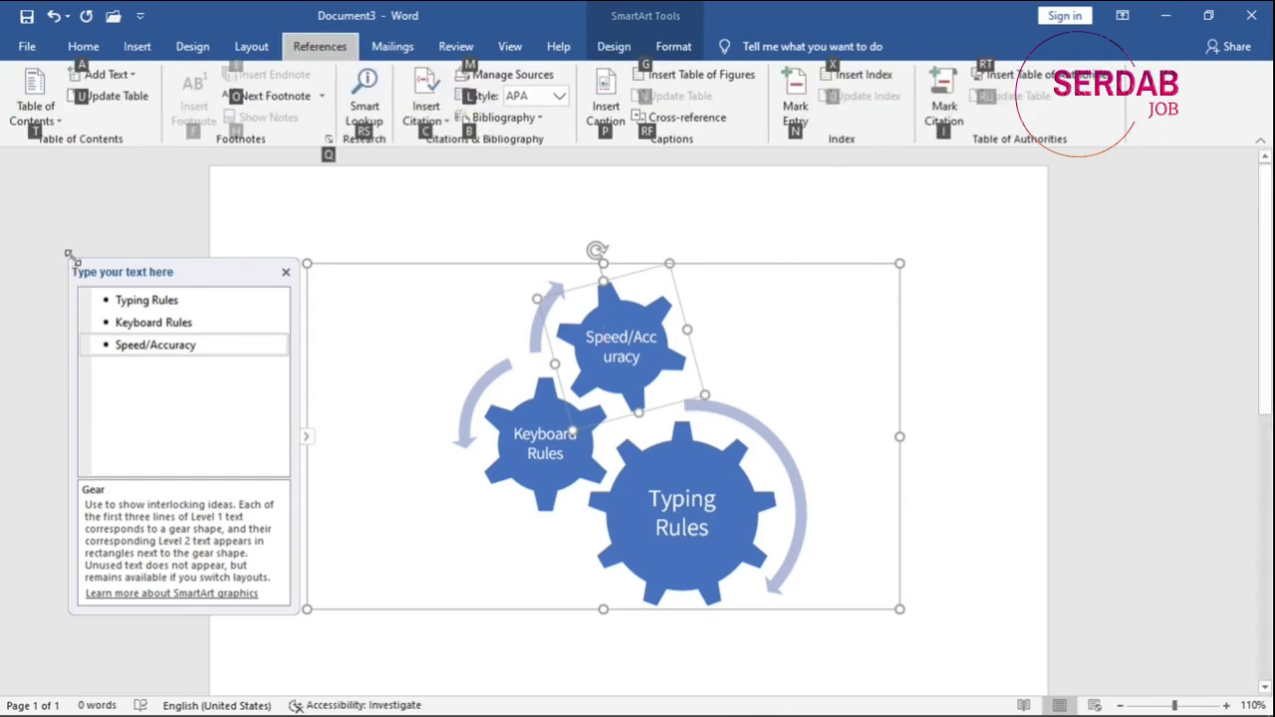
key(super+shift+s)
mouse_move(63, 257)
mouse_down()
mouse_move(293, 444)
mouse_move(298, 610)
mouse_move(63, 258)
mouse_up()
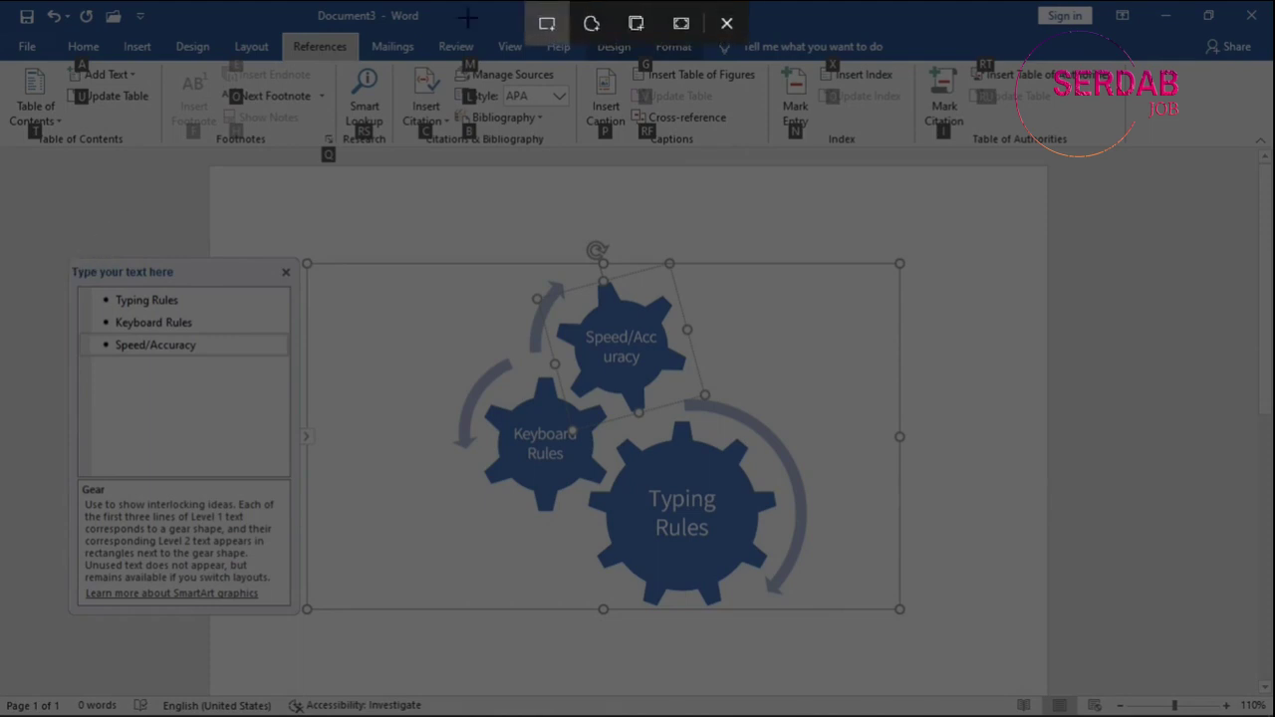
click(726, 20)
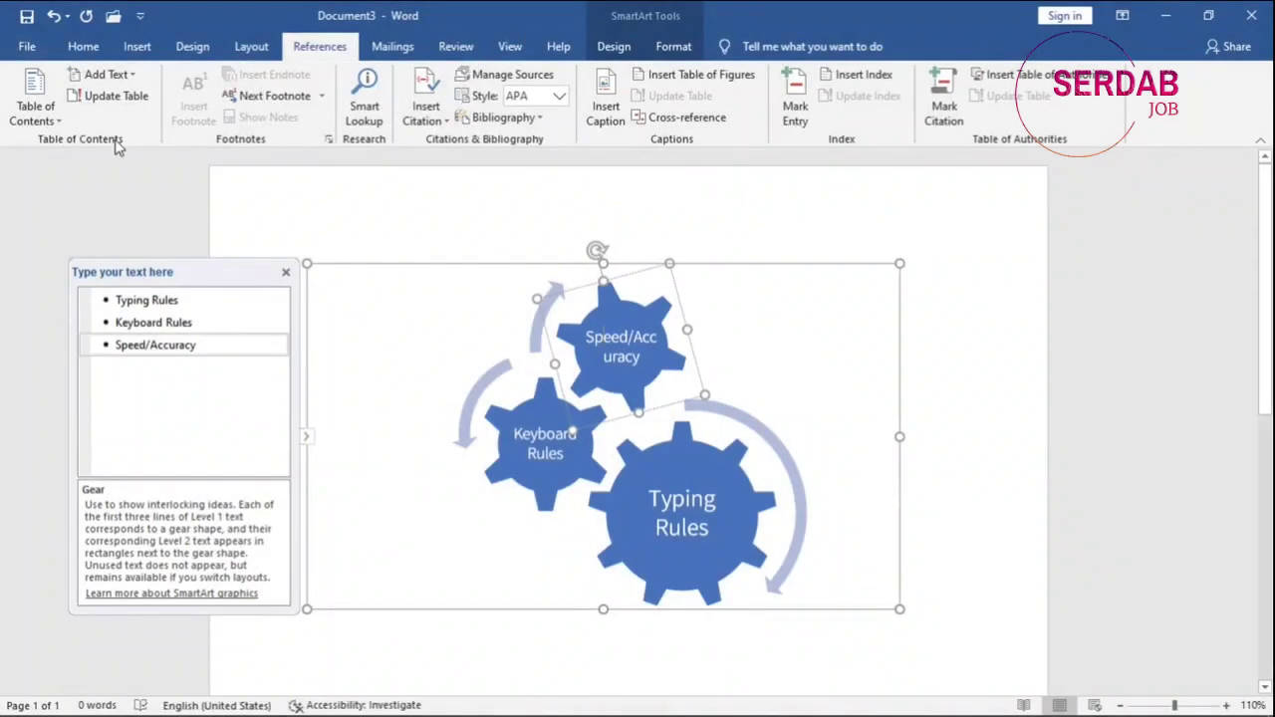
Examine the alternative SmartArt layouts for the gear graphic, including the full set of layout categories, without applying one.
click(624, 50)
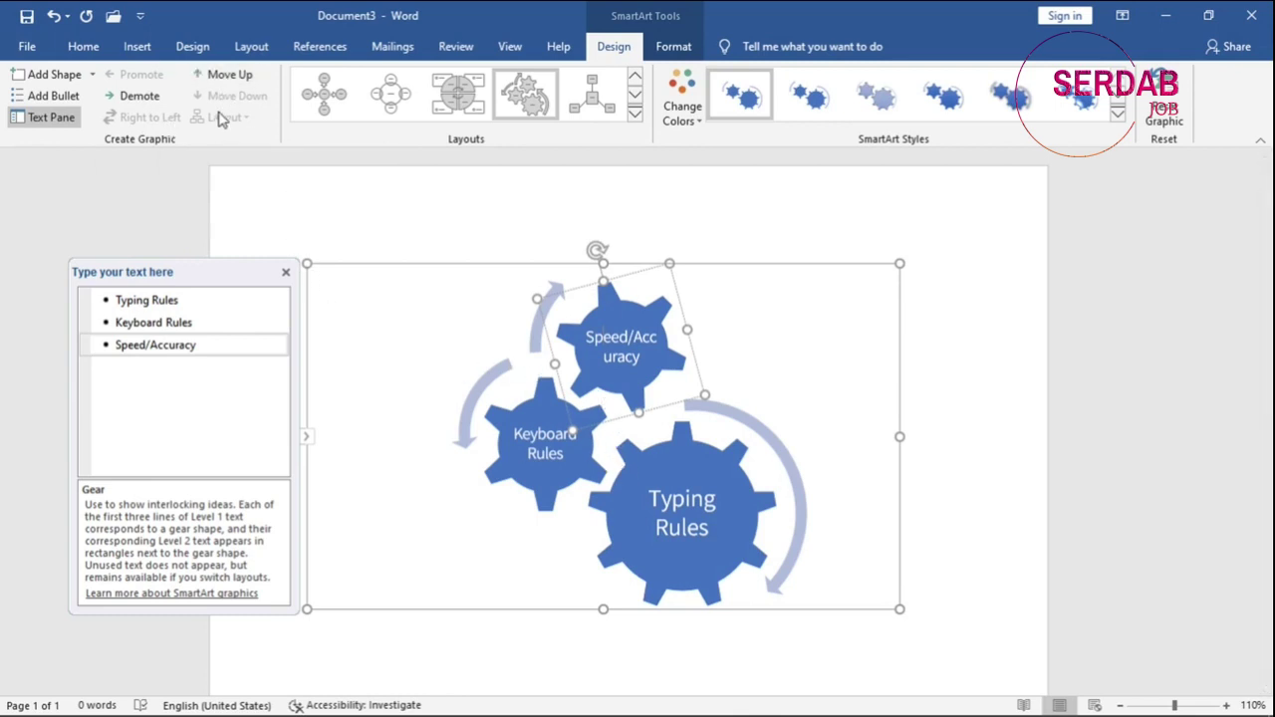
click(528, 418)
click(686, 518)
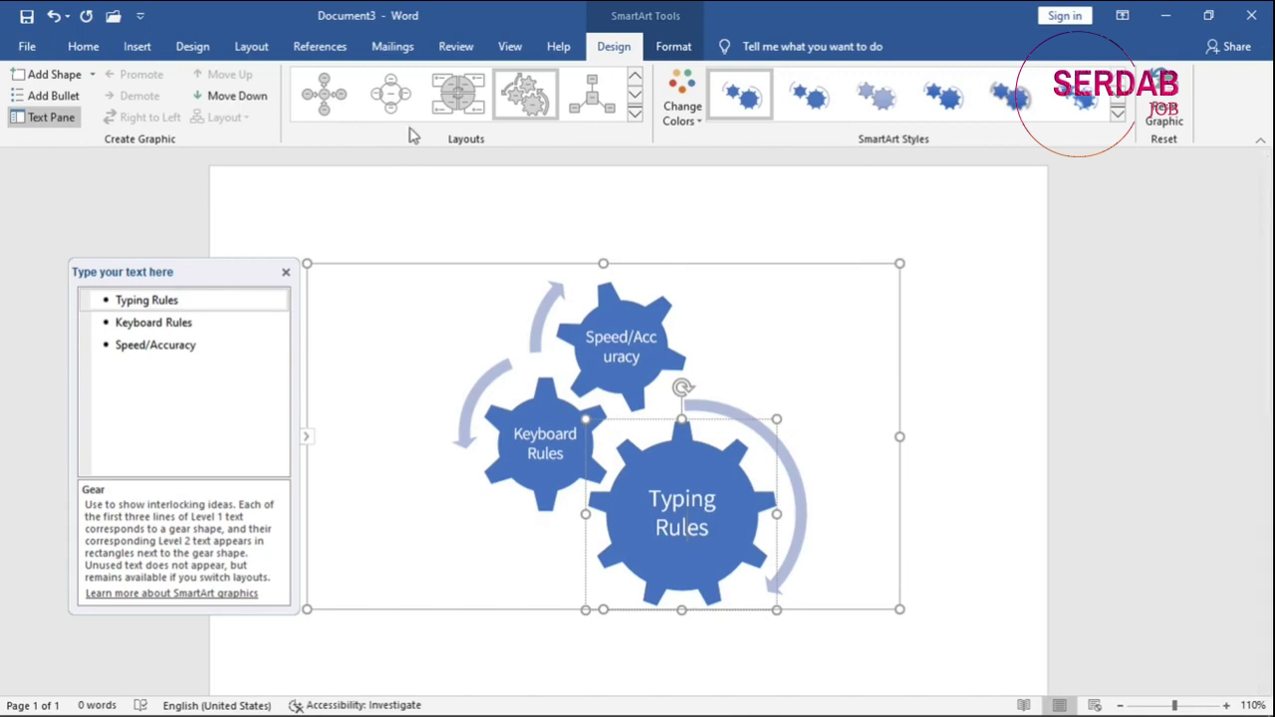
click(634, 112)
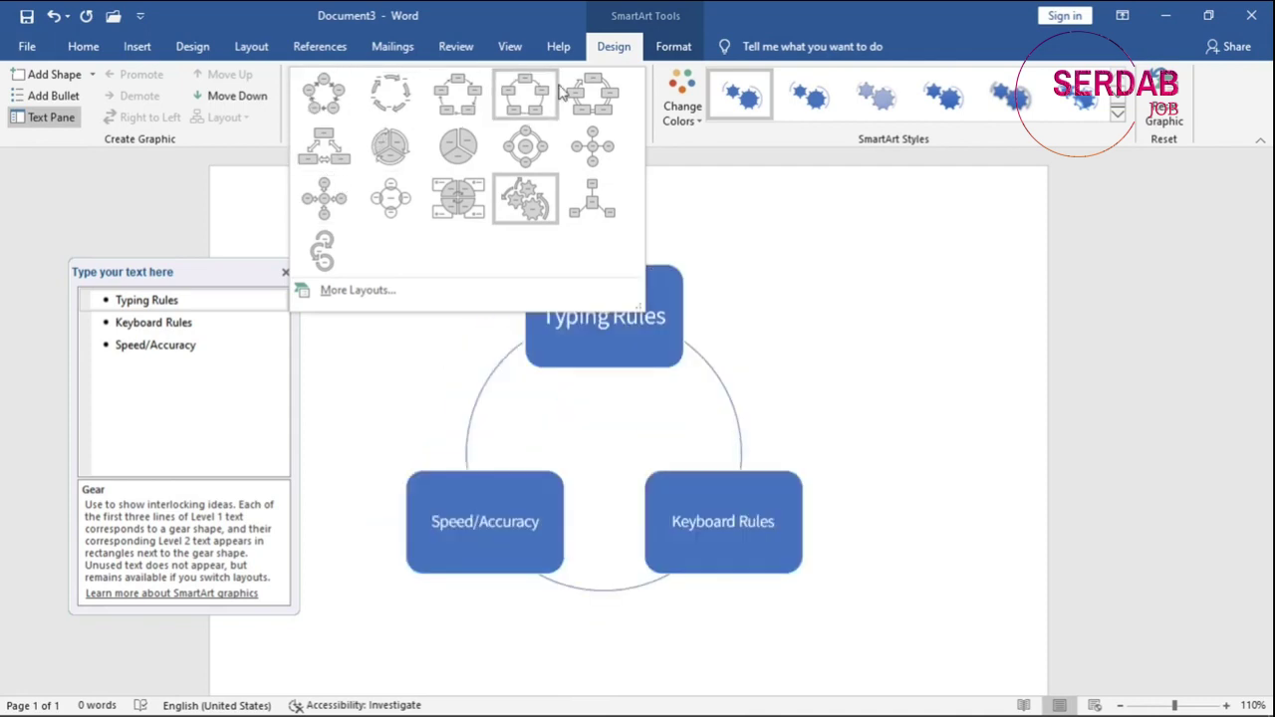
click(391, 289)
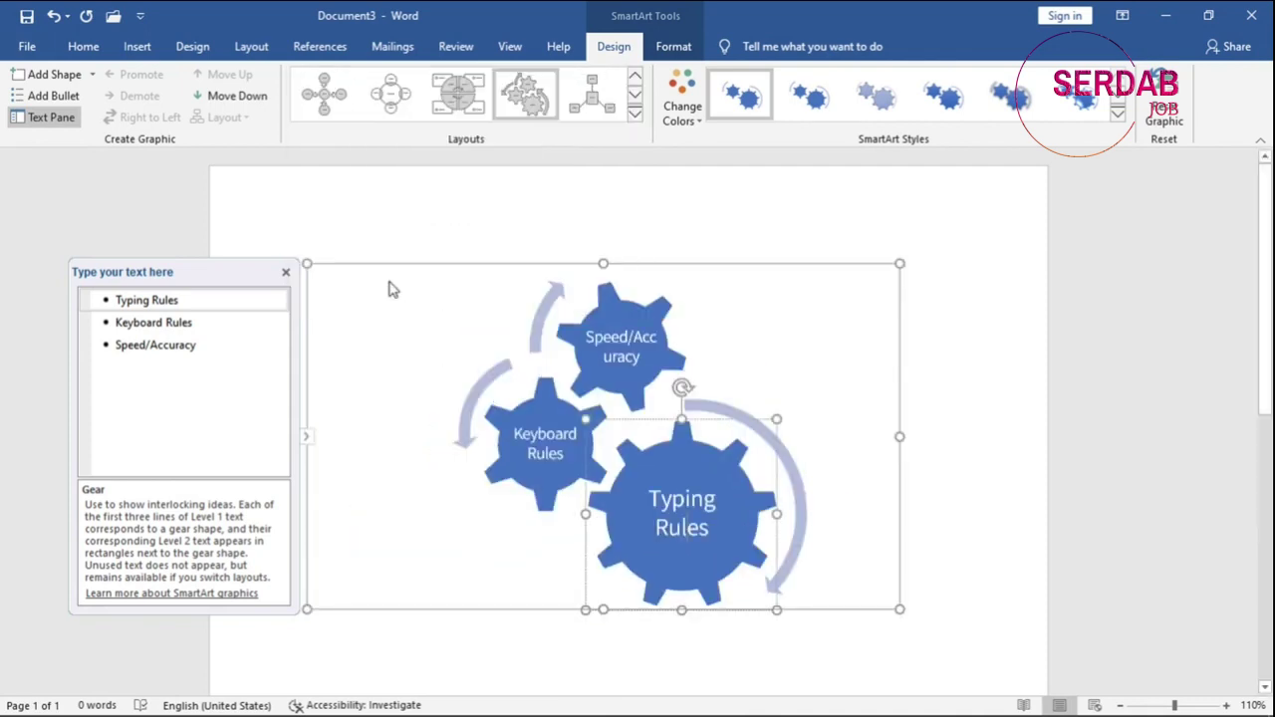
click(396, 281)
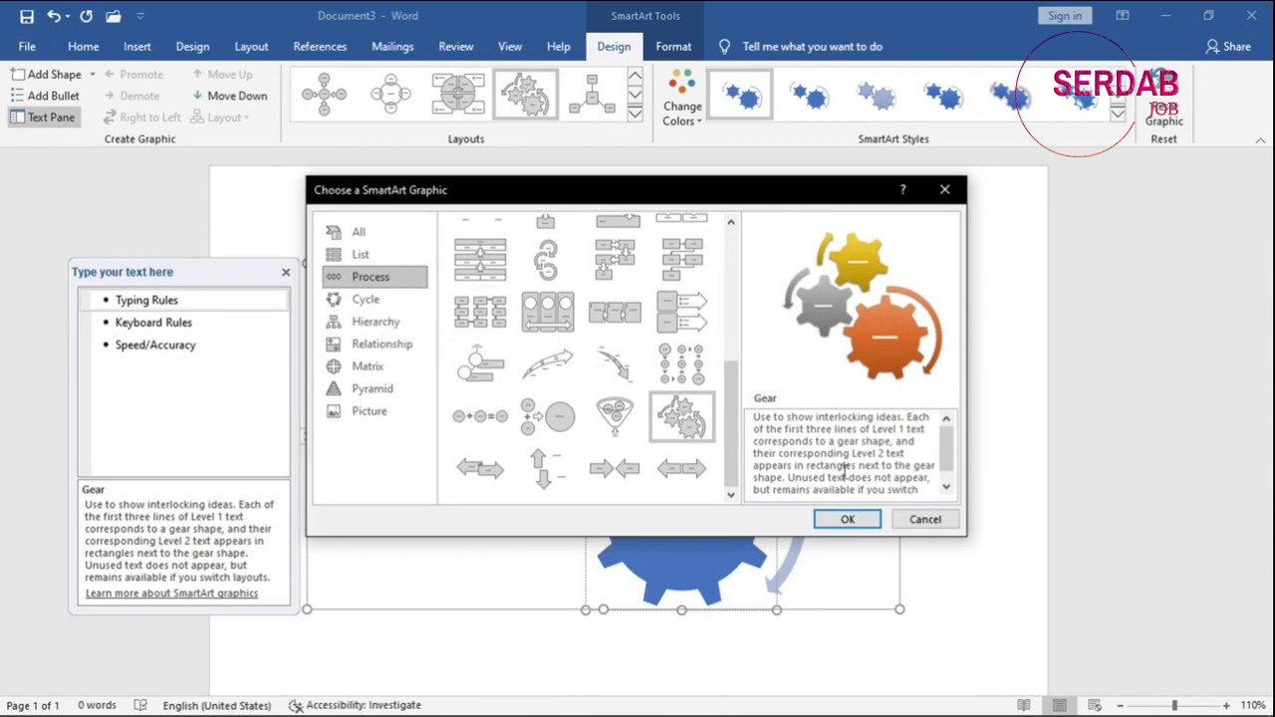
click(925, 520)
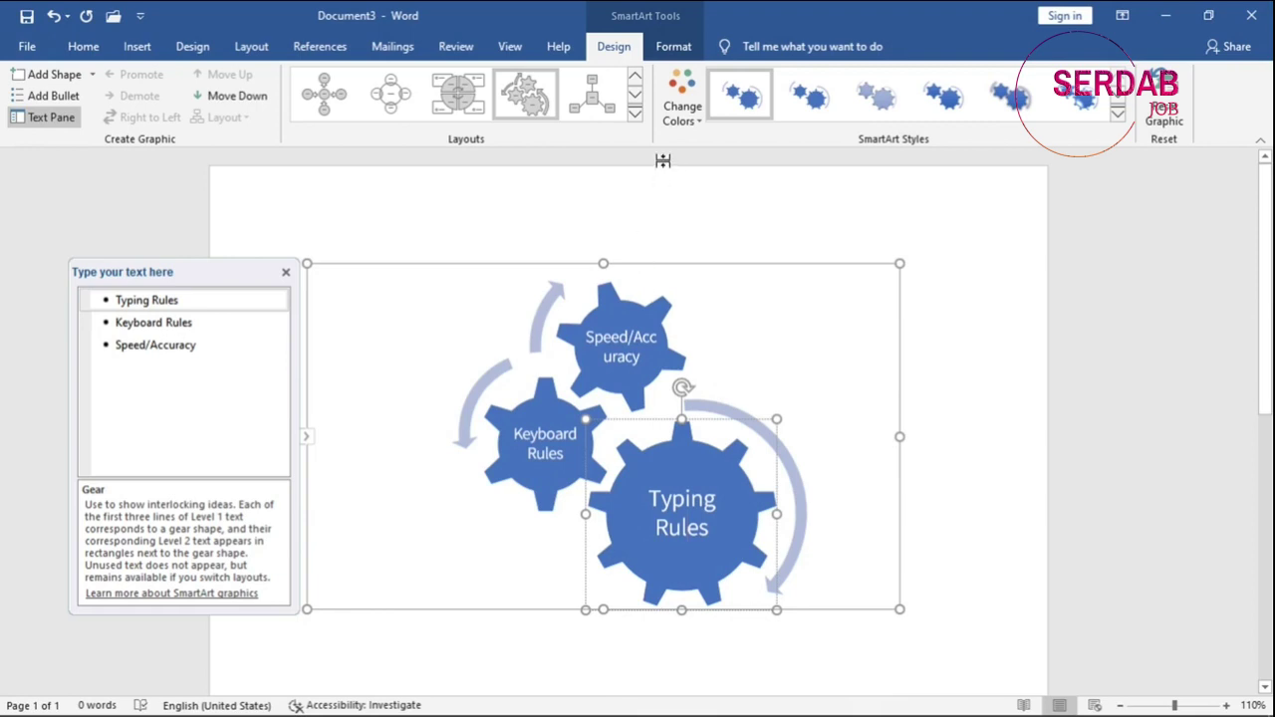
Recolor the graphic with the third Colorful variation and apply the second SmartArt style under Best Match for Document.
click(668, 120)
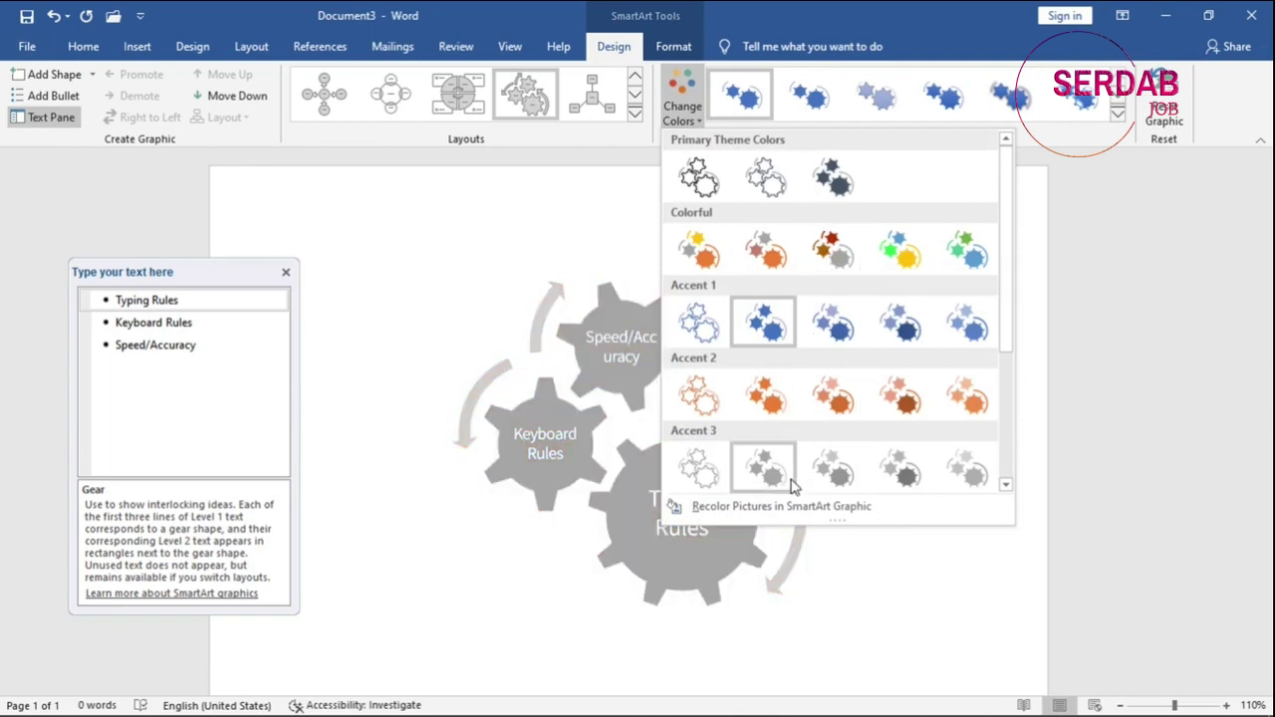
click(832, 261)
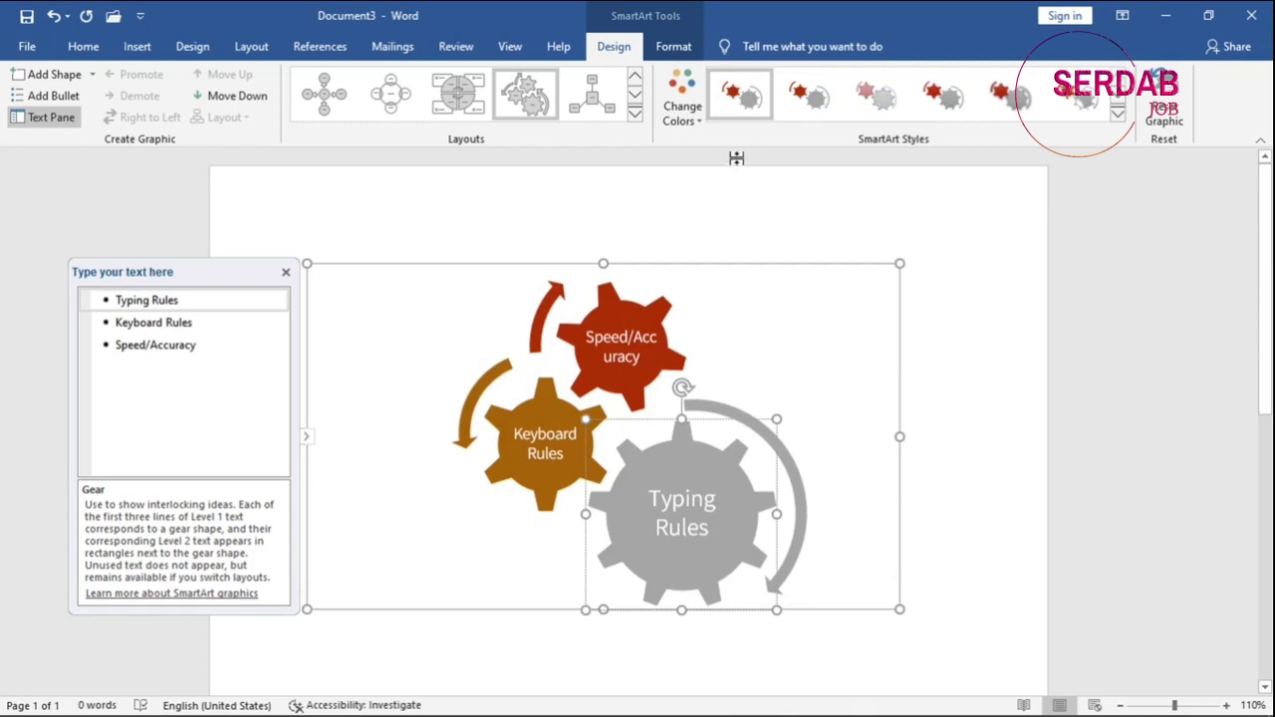
click(1117, 127)
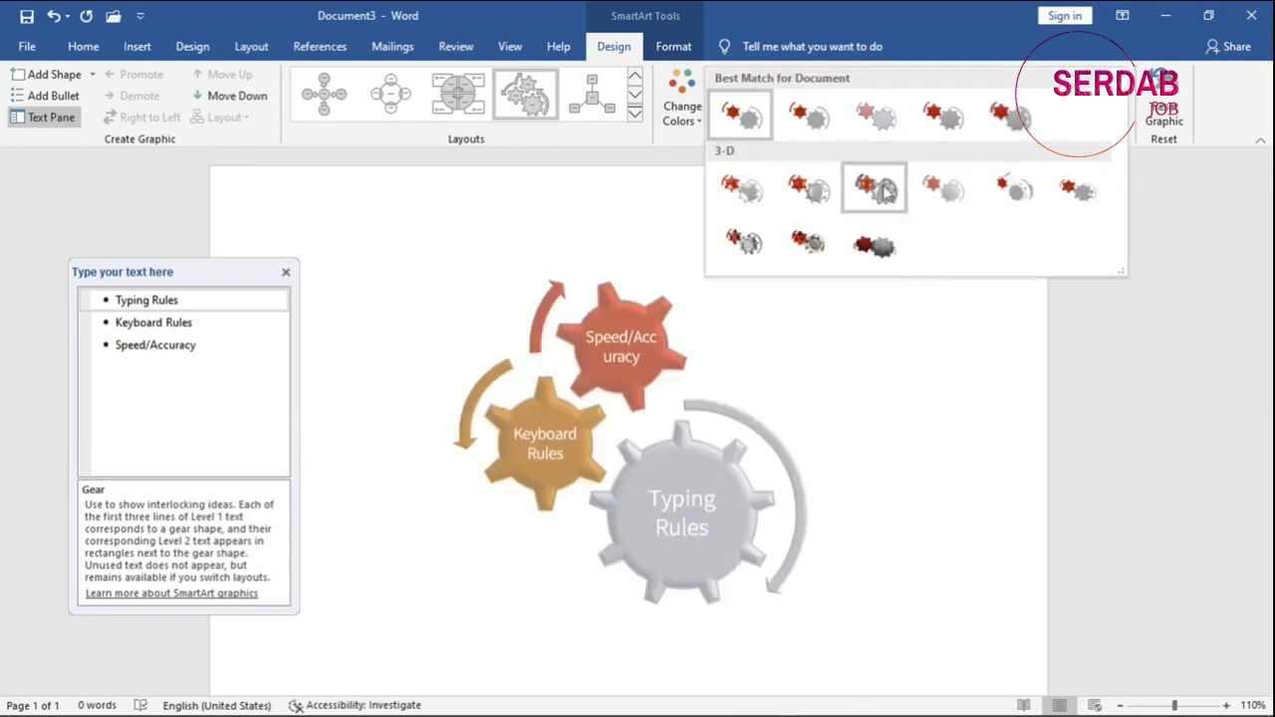
click(789, 122)
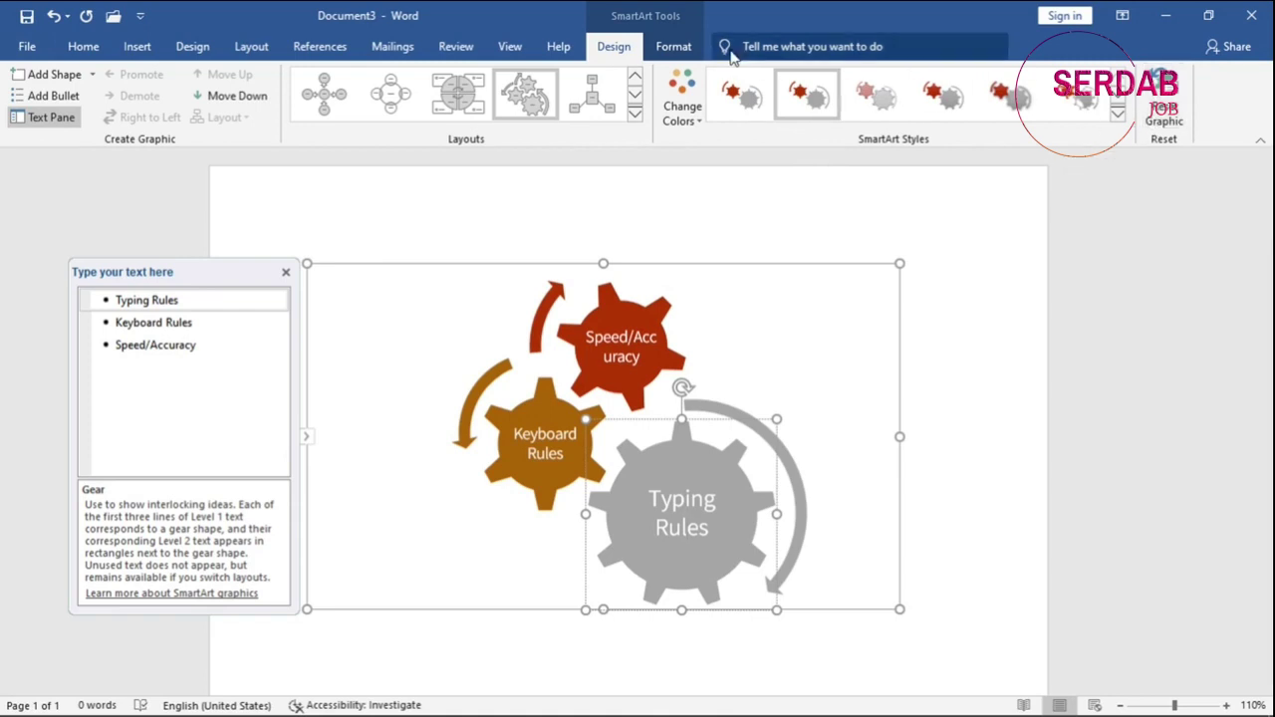
Examine the replacement shapes available for the large "Typing Rules" gear.
click(673, 45)
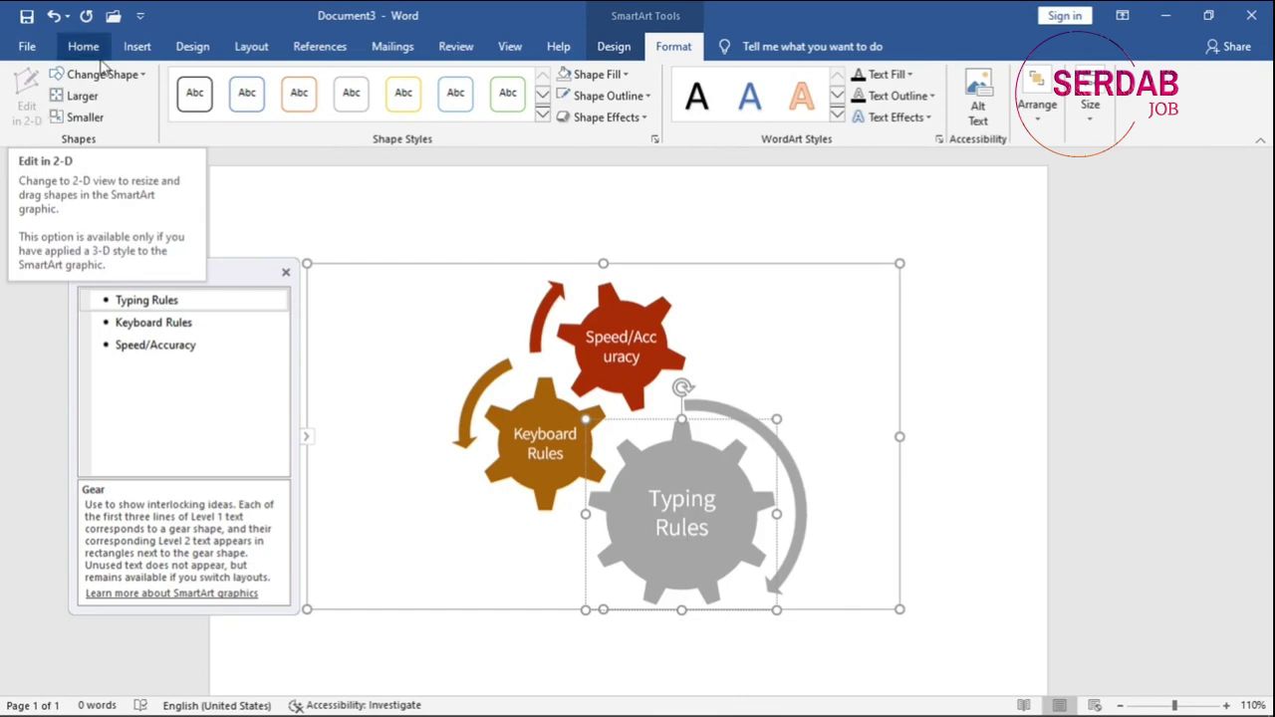
click(102, 74)
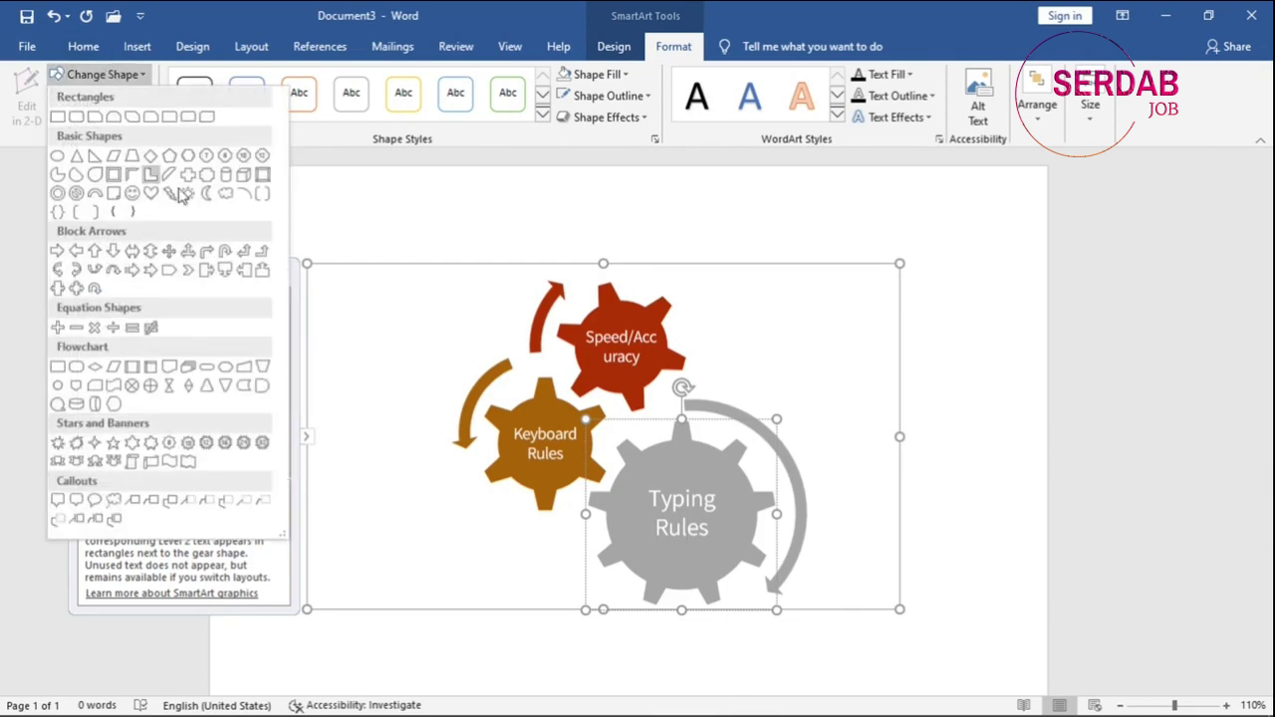
click(137, 75)
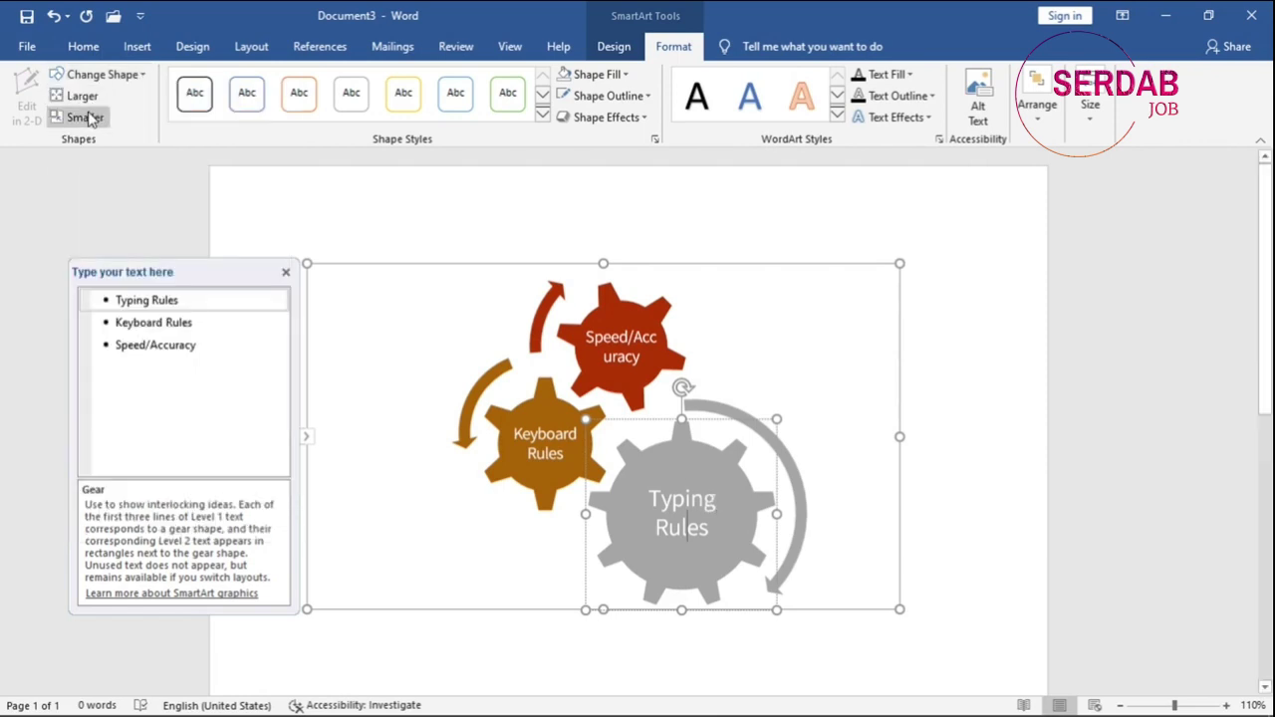